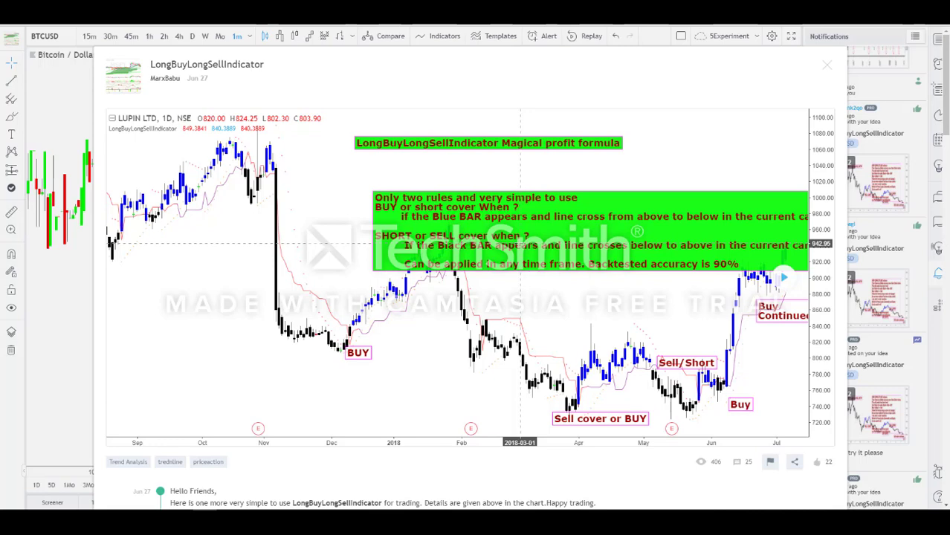
# Scroll through the indicator's description and access-request comments to reach the Pine Script access list
pyautogui.scroll(-4, 520, 243)
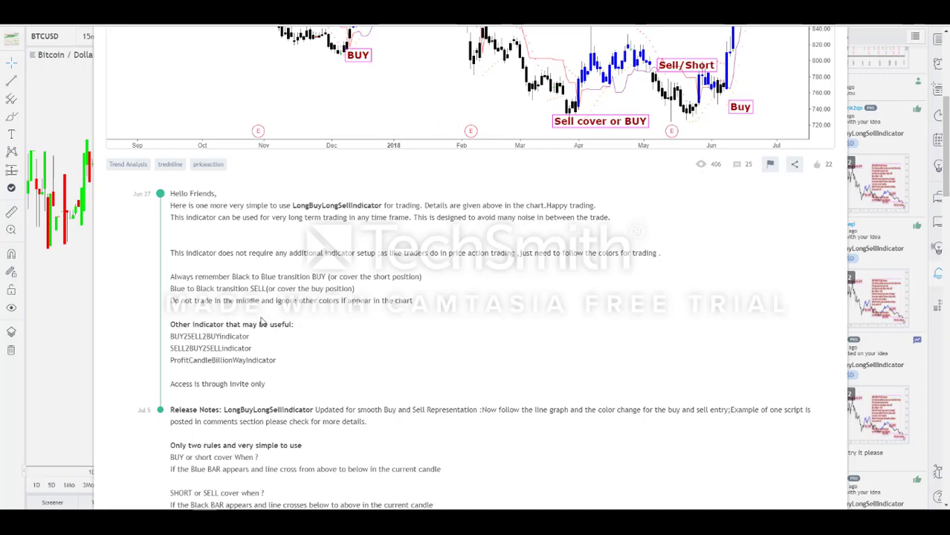
pyautogui.scroll(-1, 261, 322)
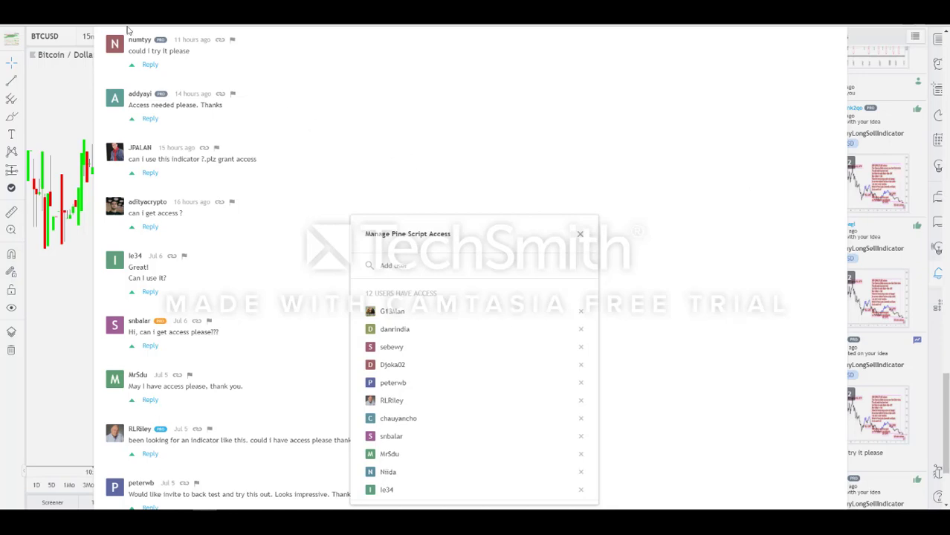
# Review the 13-user Manage Pine Script Access list, then dismiss it to return to the BTCUSD daily chart
pyautogui.click(413, 266)
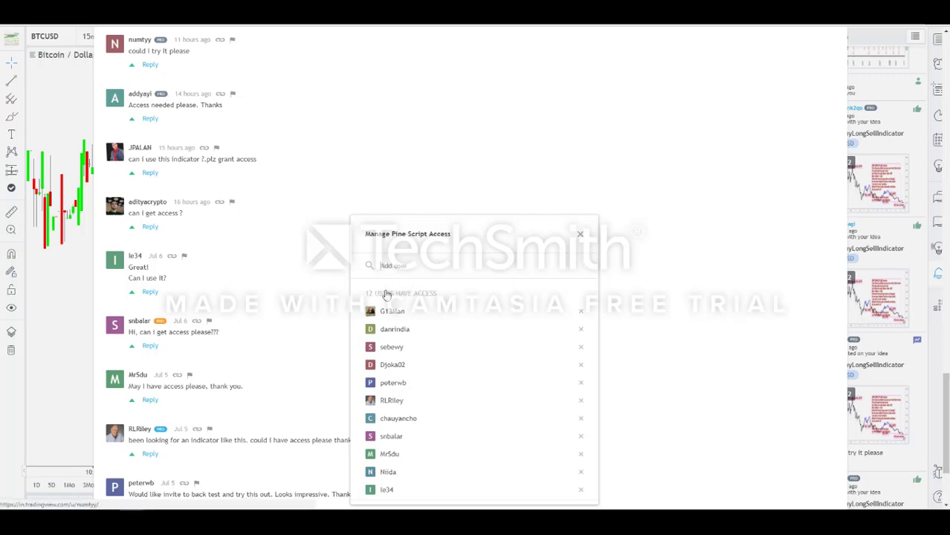
pyautogui.scroll(-1, 414, 371)
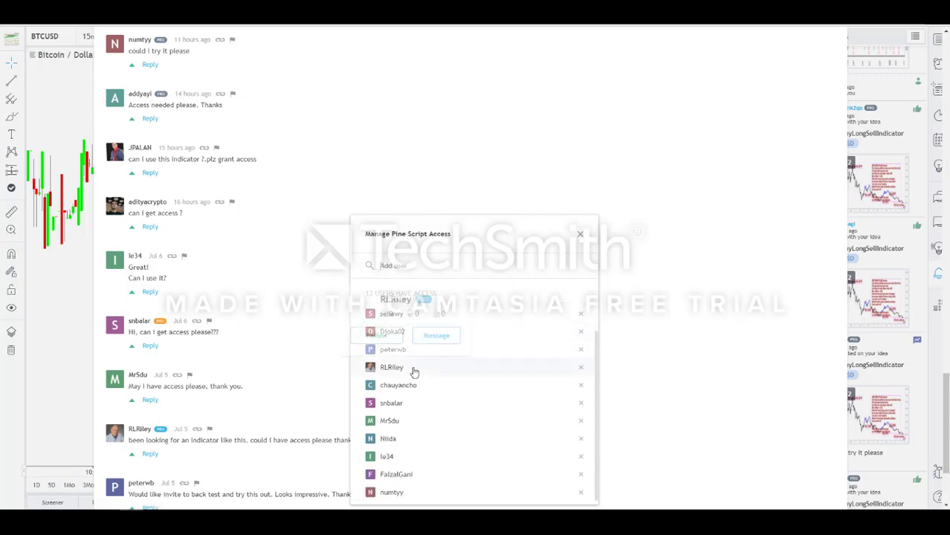
pyautogui.scroll(1, 414, 372)
pyautogui.click(429, 267)
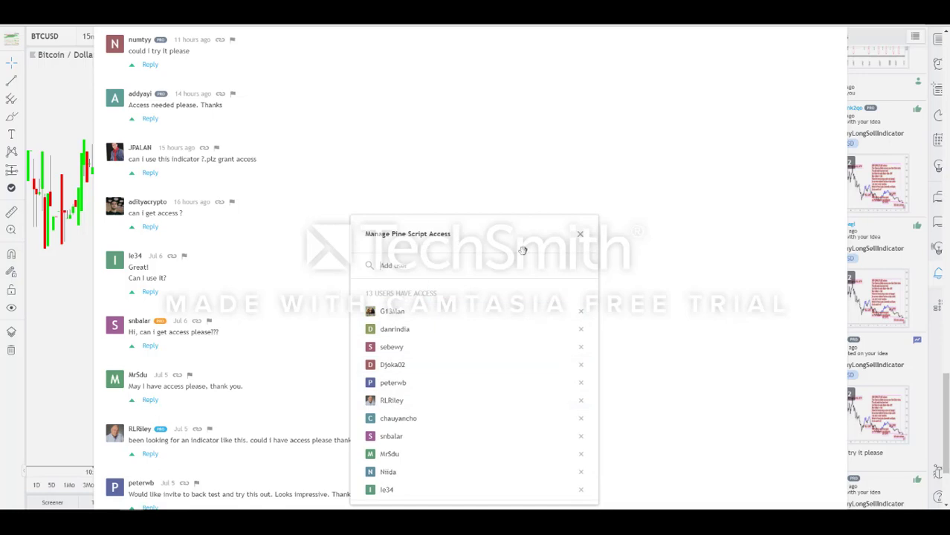
pyautogui.click(580, 234)
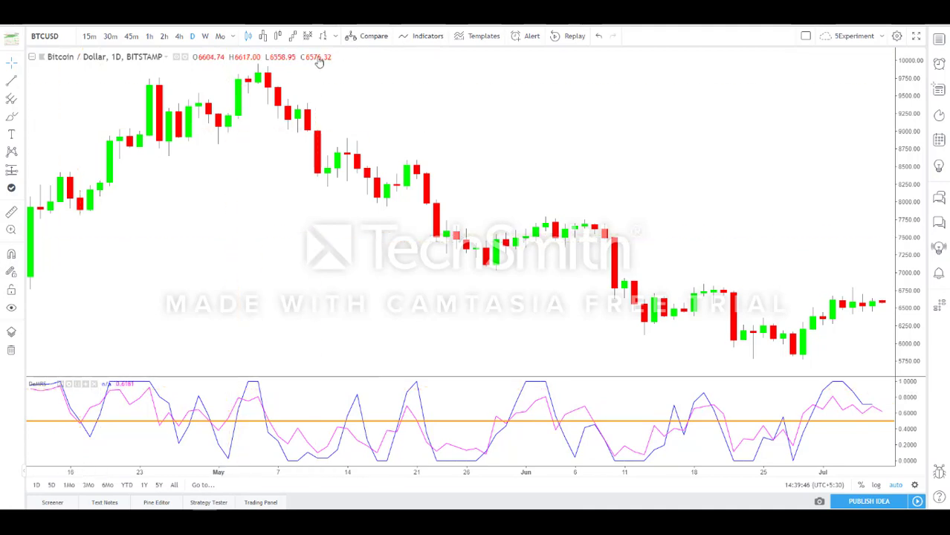
# Search 'longbuy' and add LongBuyLongSellIndicator from the Public Library to the BTCUSD chart
pyautogui.click(420, 36)
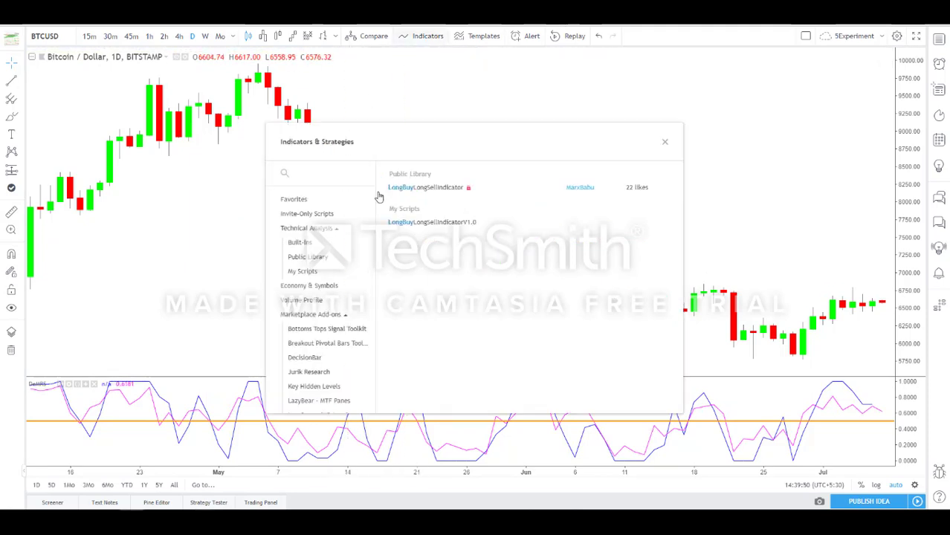
pyautogui.write('long')
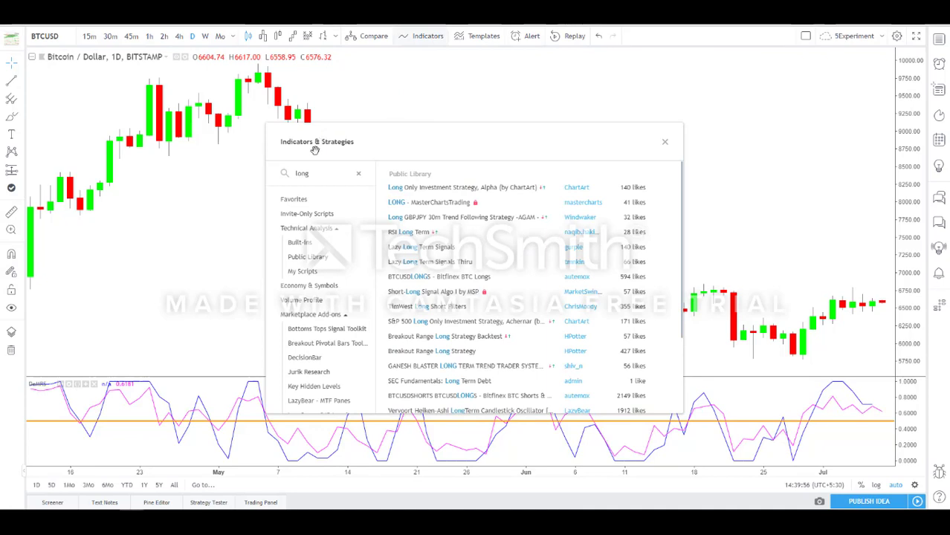
pyautogui.write('buy')
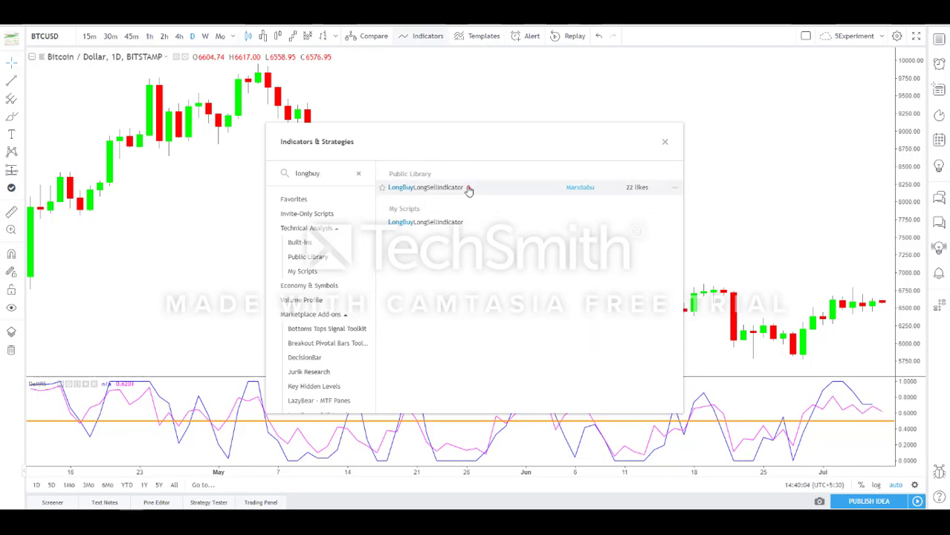
pyautogui.click(444, 189)
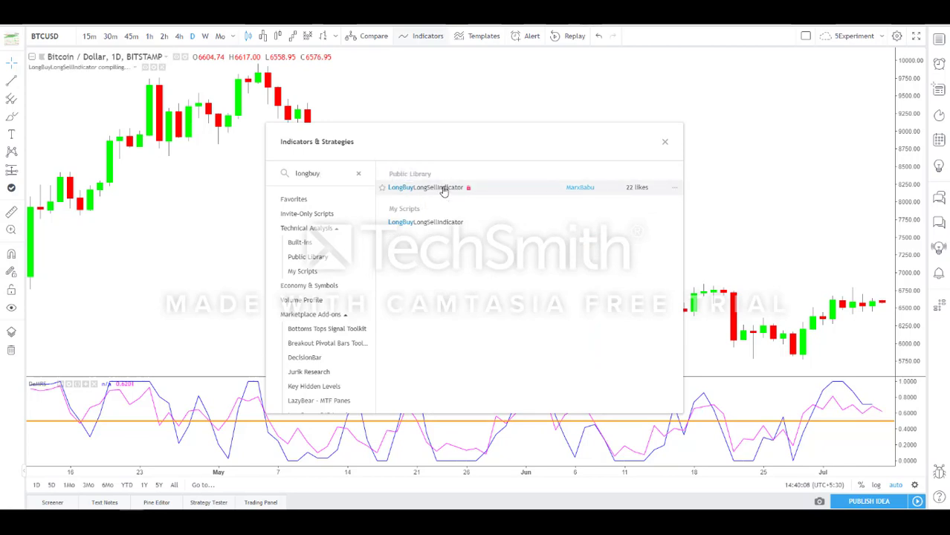
pyautogui.click(665, 142)
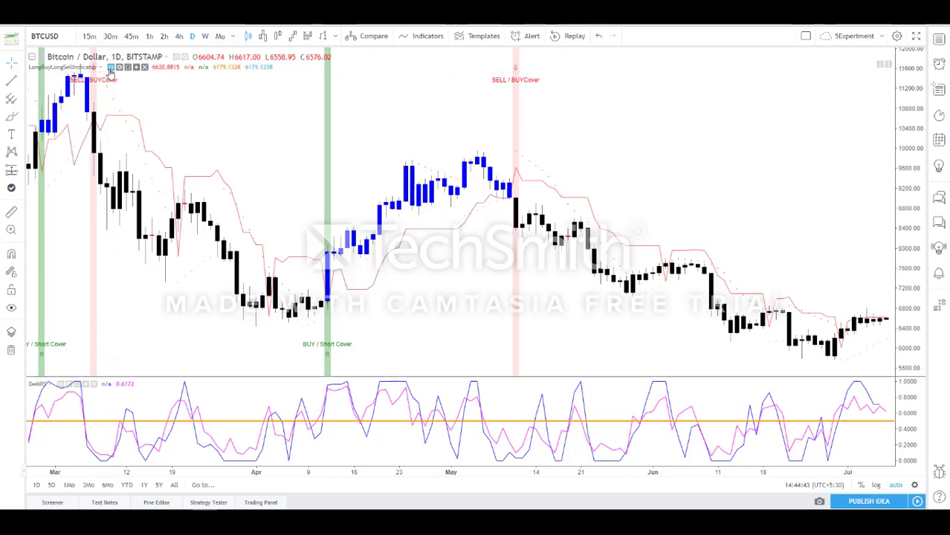
pyautogui.click(111, 69)
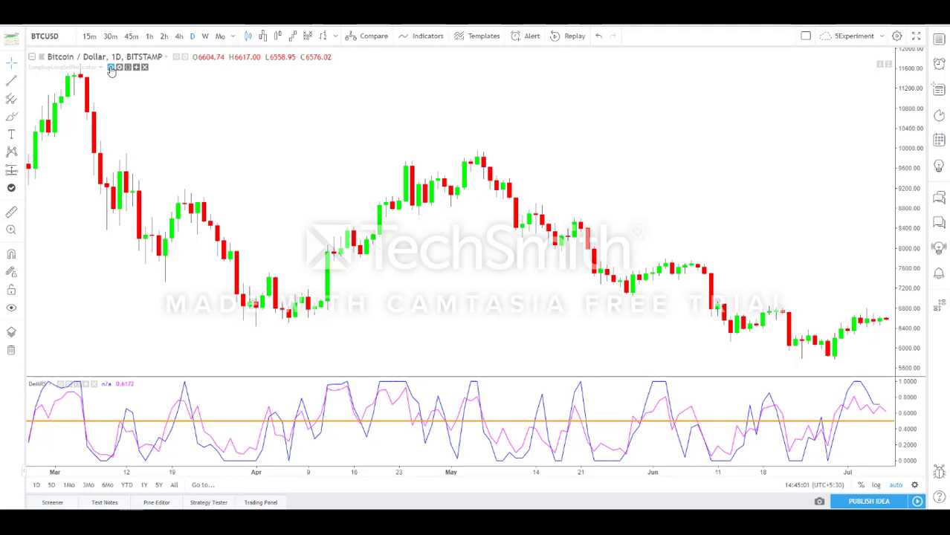
pyautogui.click(110, 70)
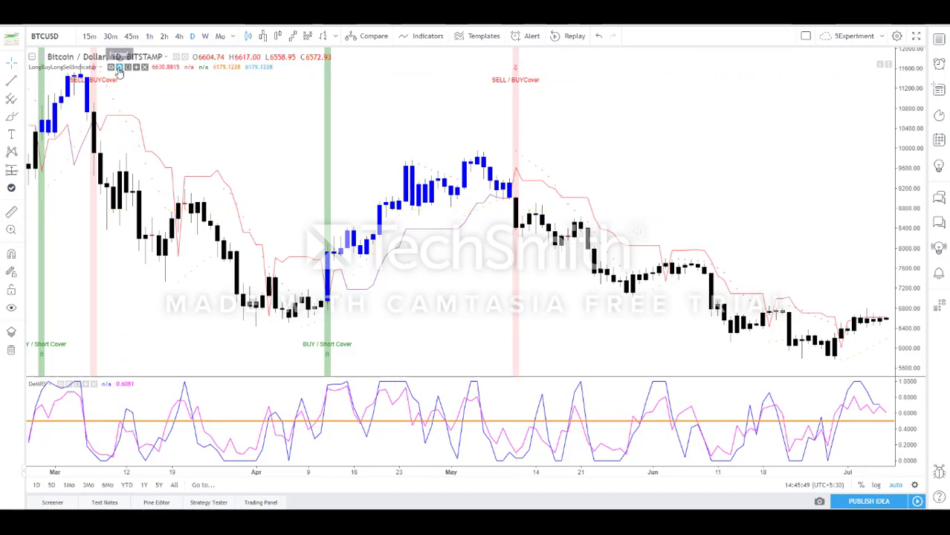
# Keep 'Activate To Get Signal And ALERT' enabled in the indicator's Inputs, then view its Style settings
pyautogui.click(119, 68)
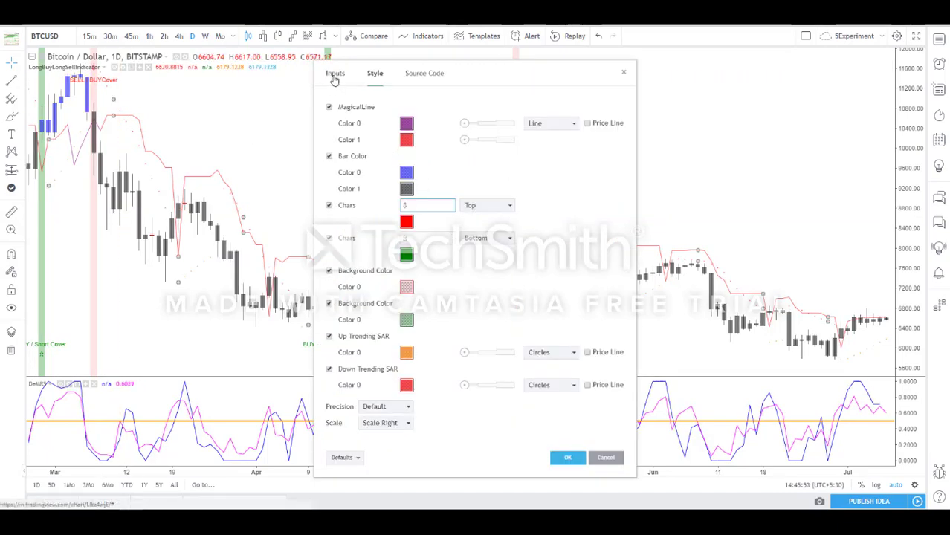
pyautogui.click(335, 78)
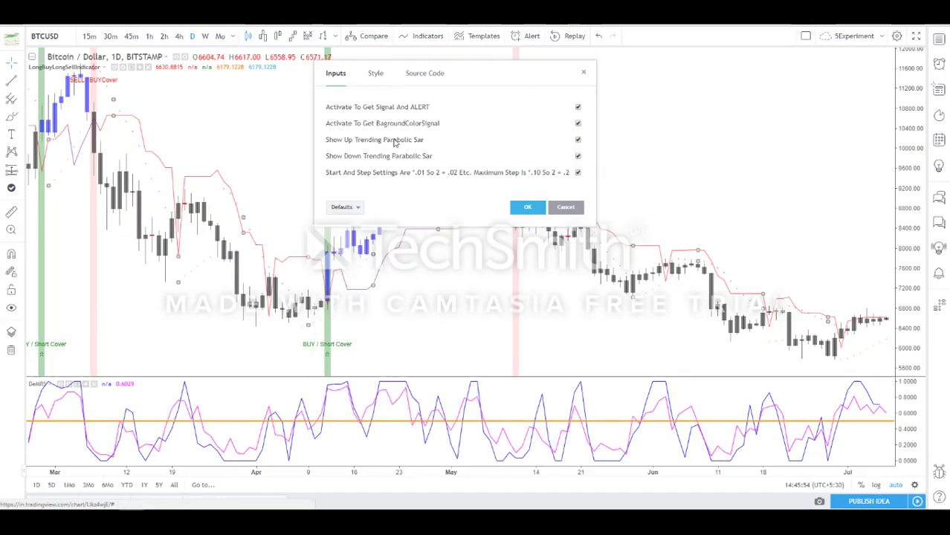
pyautogui.click(578, 108)
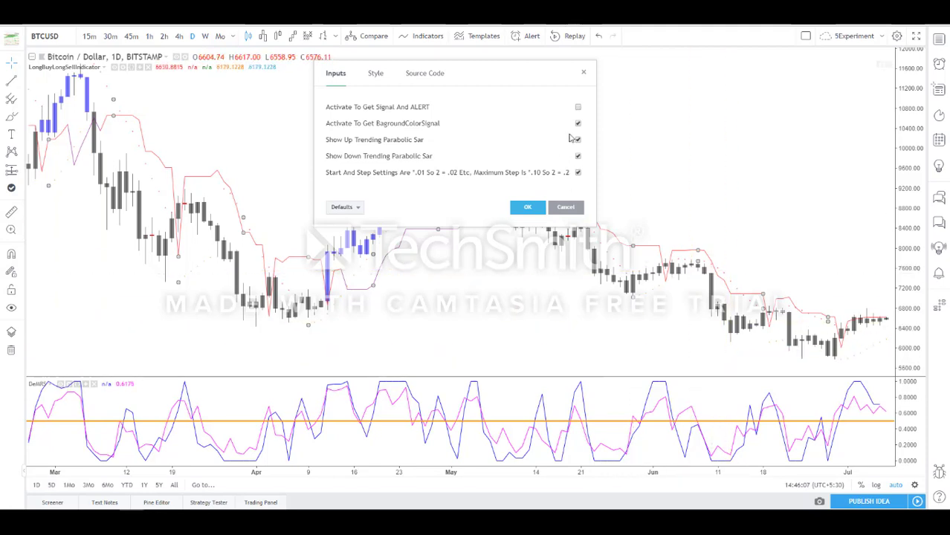
pyautogui.click(579, 108)
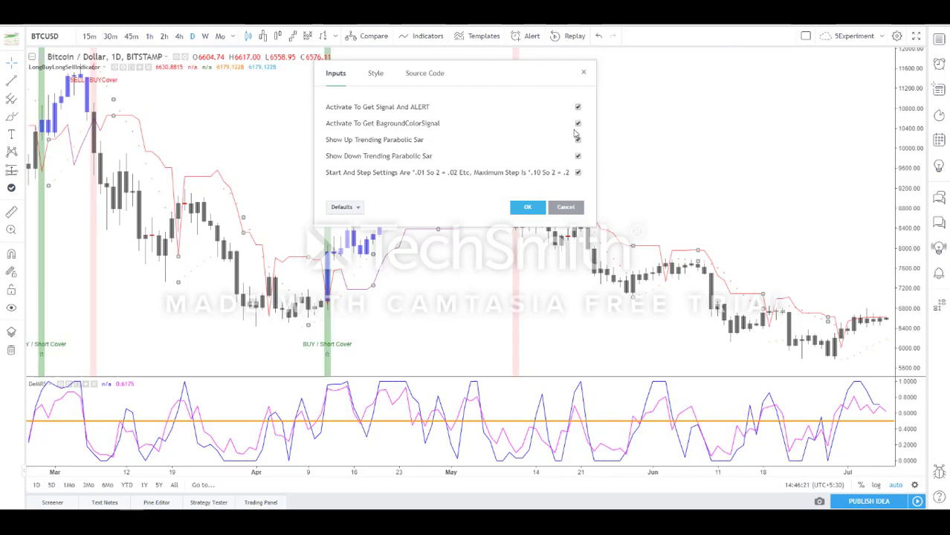
pyautogui.click(375, 74)
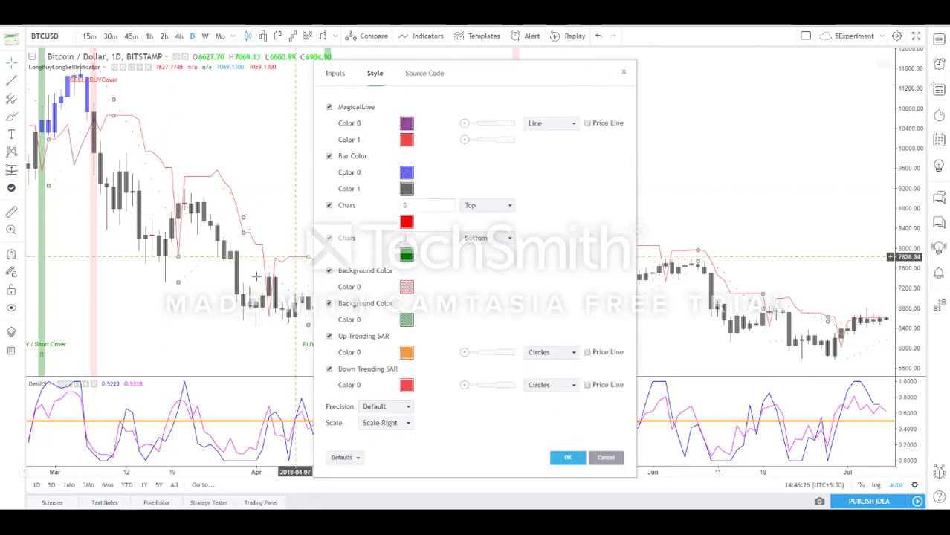
# Toggle MagicalLine and Bar Color off and back on, leaving both shown
pyautogui.click(330, 107)
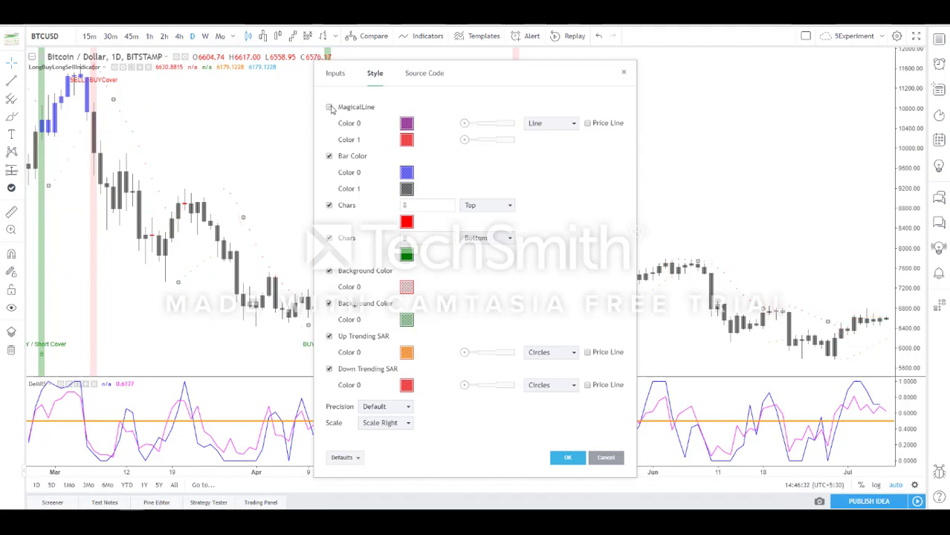
pyautogui.click(330, 108)
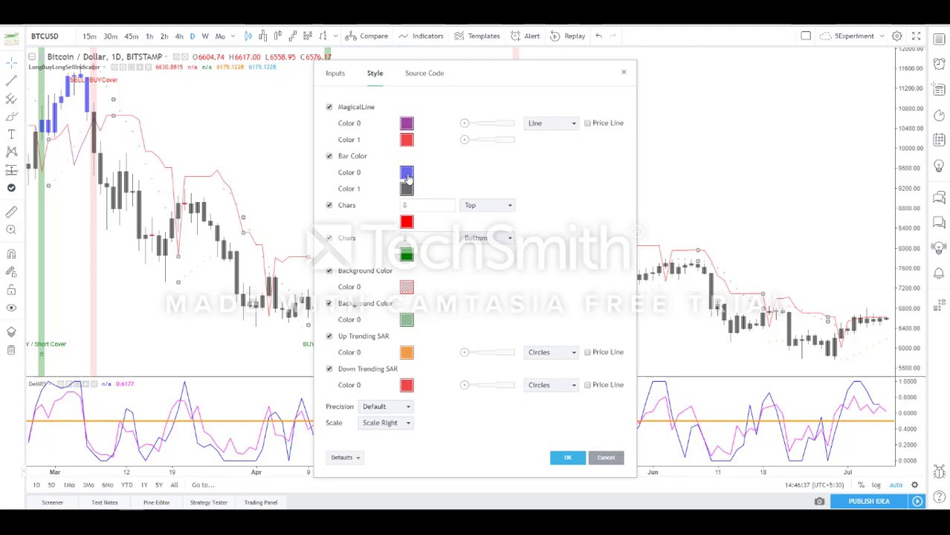
pyautogui.click(329, 157)
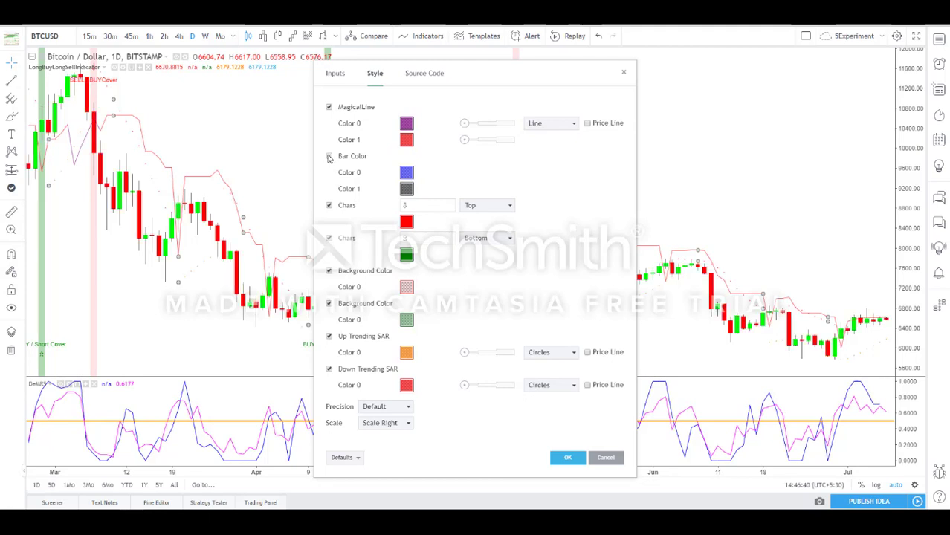
pyautogui.click(329, 157)
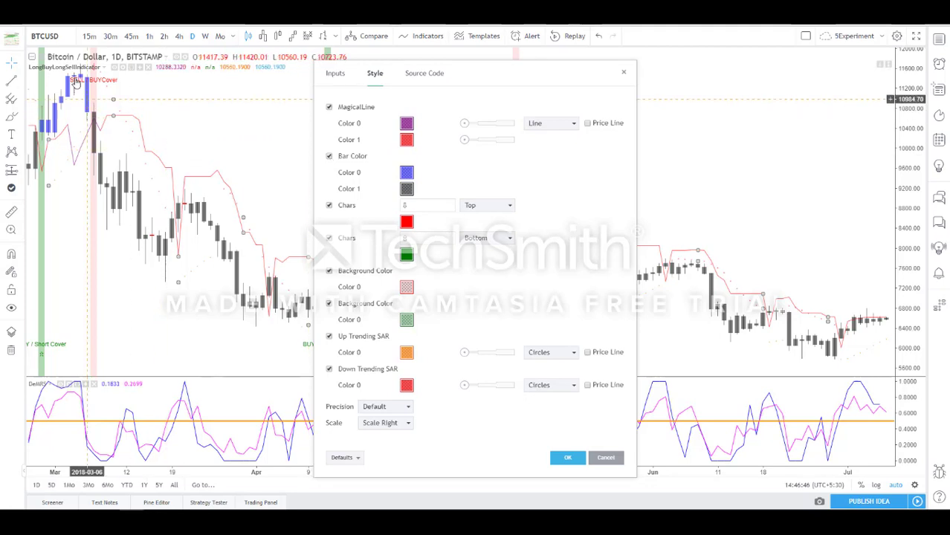
# Set the indicator's Bar Color 0 to blue and Color 1 to black
pyautogui.click(407, 173)
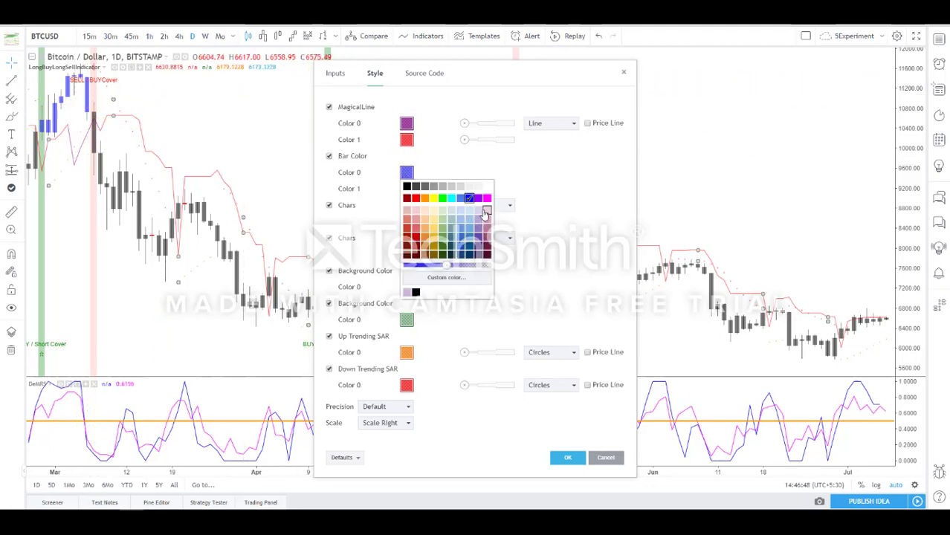
pyautogui.click(441, 199)
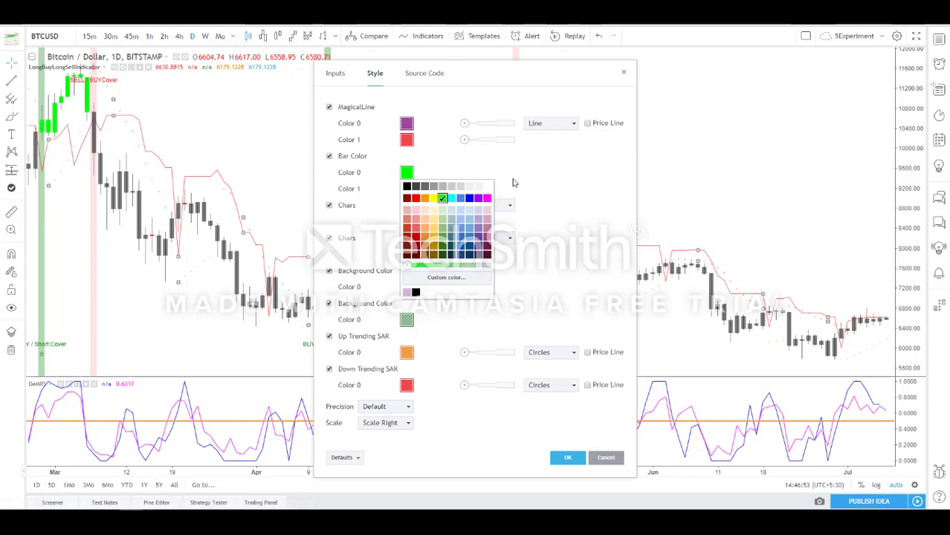
pyautogui.click(513, 184)
pyautogui.click(408, 190)
pyautogui.click(412, 233)
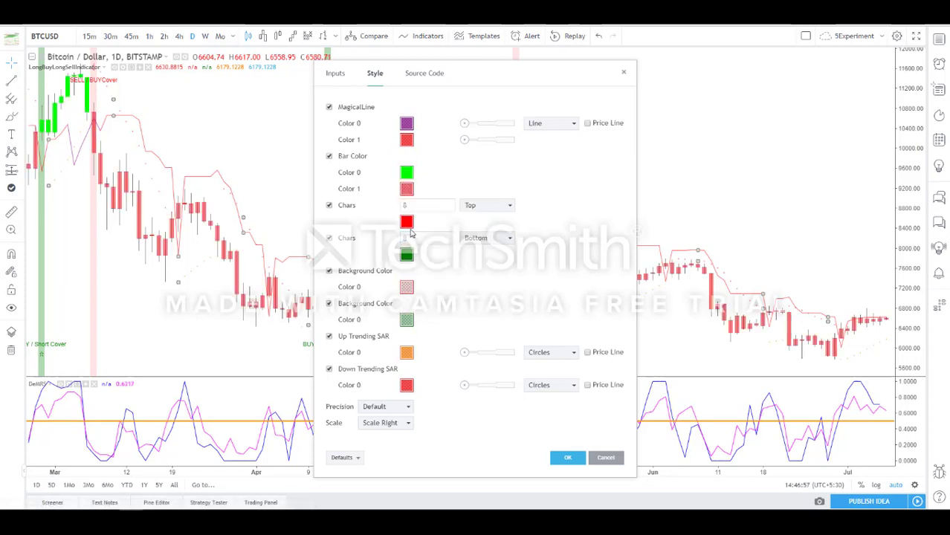
pyautogui.click(407, 173)
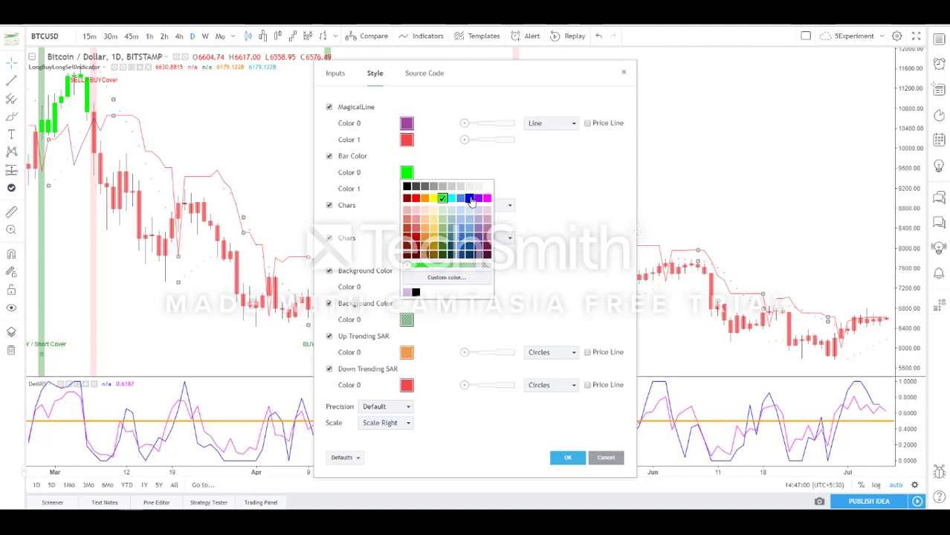
pyautogui.click(471, 201)
pyautogui.click(407, 189)
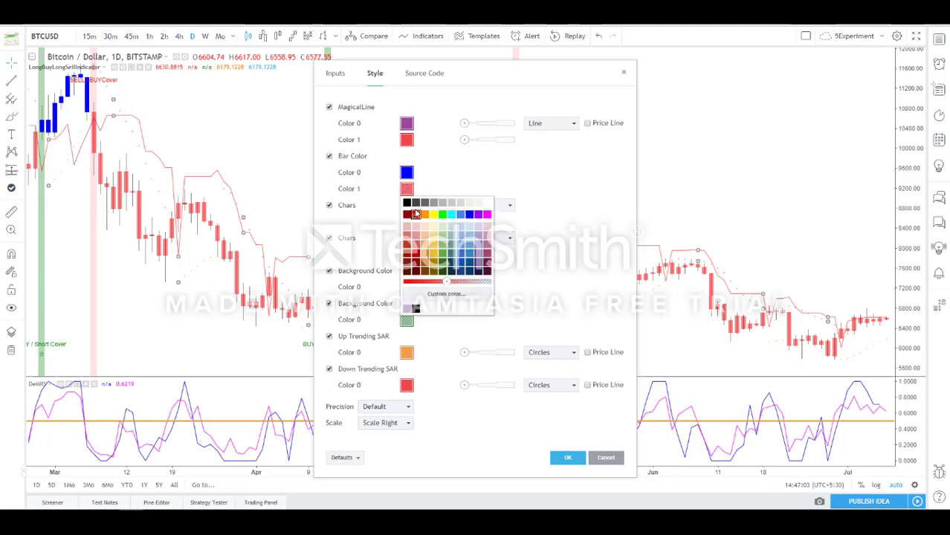
pyautogui.click(407, 189)
pyautogui.click(406, 189)
pyautogui.click(407, 202)
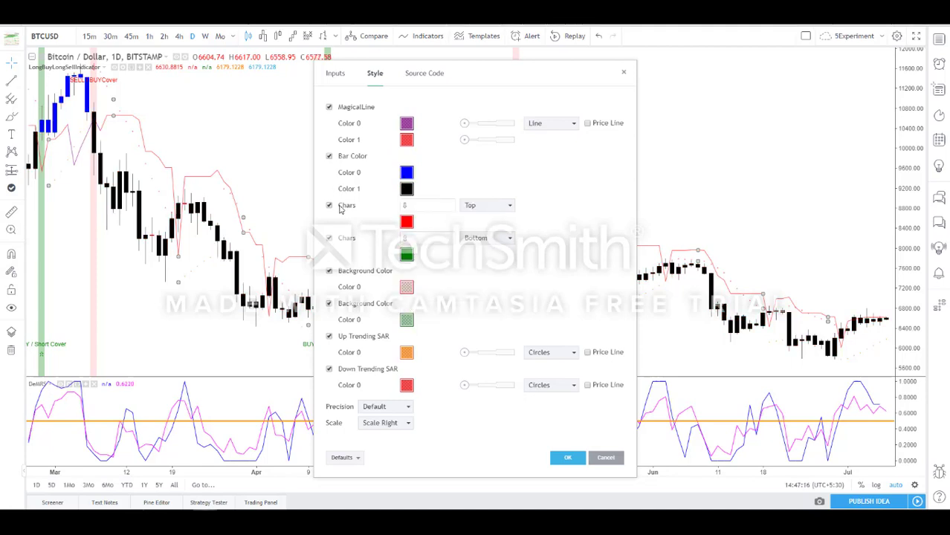
# Test the SELL/BUYCover and BUY/Short Cover label toggles, keeping them shown with sell labels at Top
pyautogui.moveTo(504, 77); pyautogui.dragTo(775, 64)
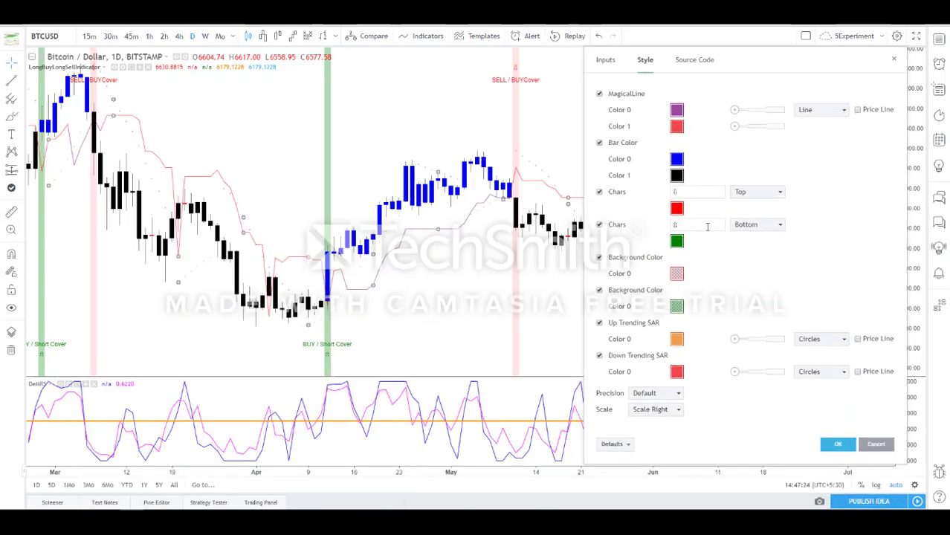
pyautogui.click(599, 193)
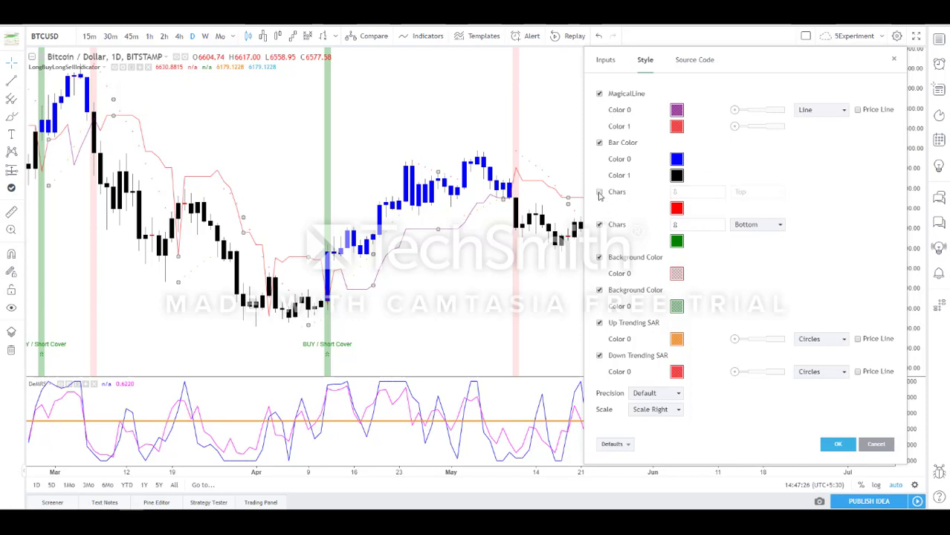
pyautogui.click(599, 224)
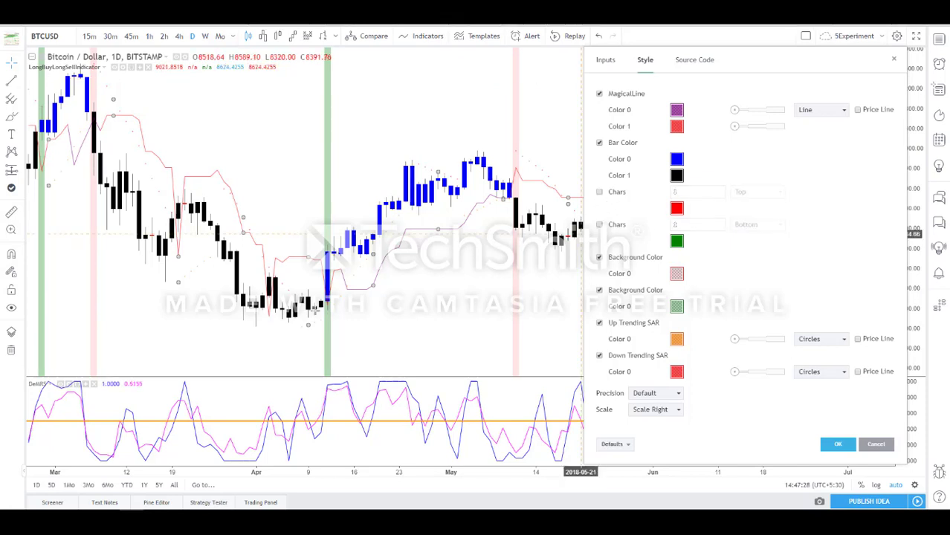
pyautogui.click(600, 193)
pyautogui.click(600, 225)
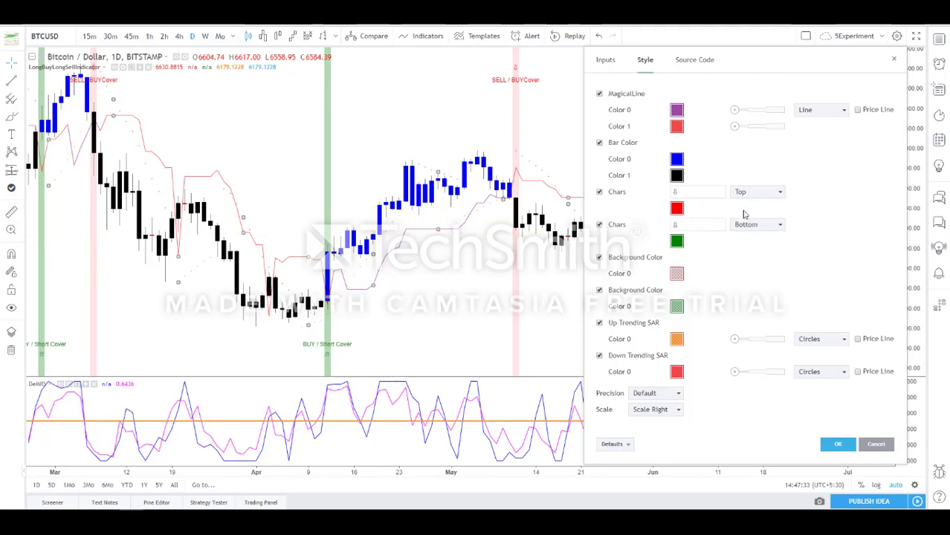
pyautogui.click(780, 194)
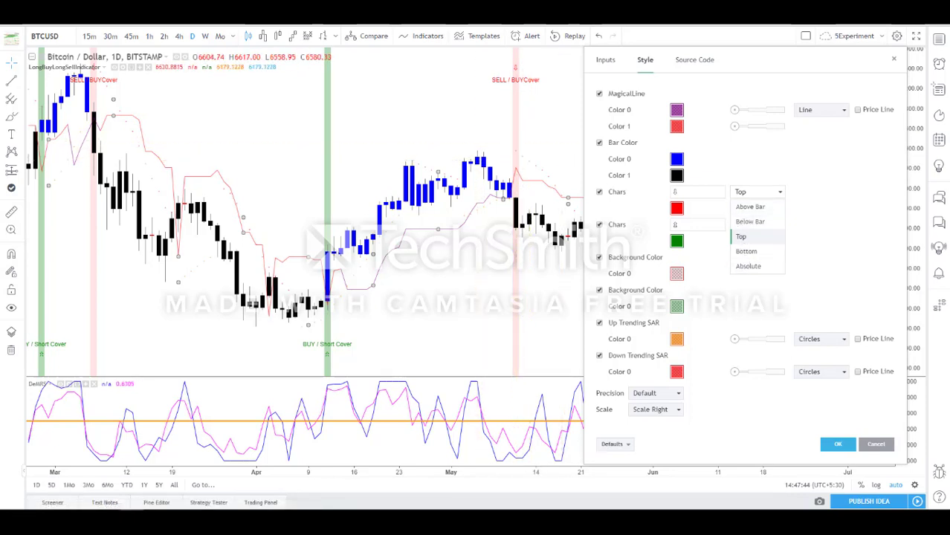
pyautogui.click(622, 261)
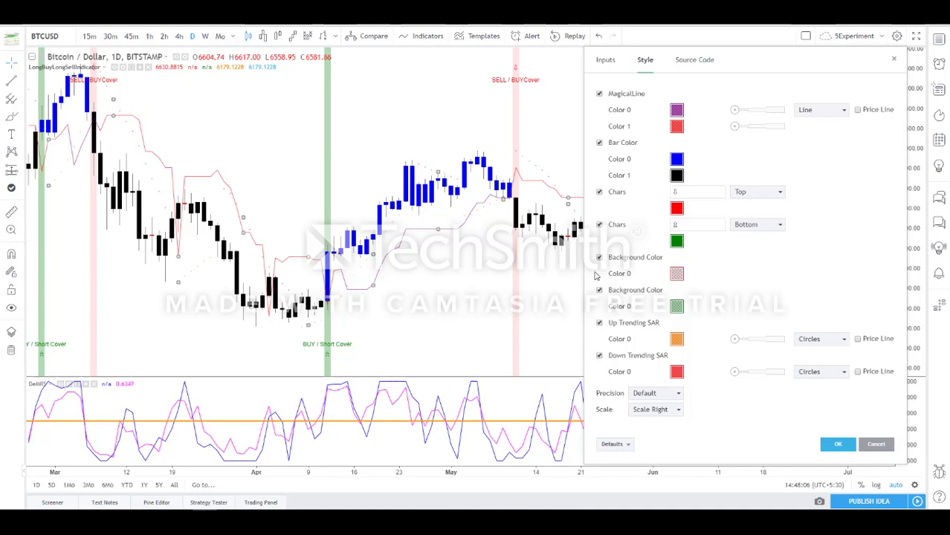
# Make the buy background stripes bright green and the sell stripes dark red
pyautogui.click(677, 308)
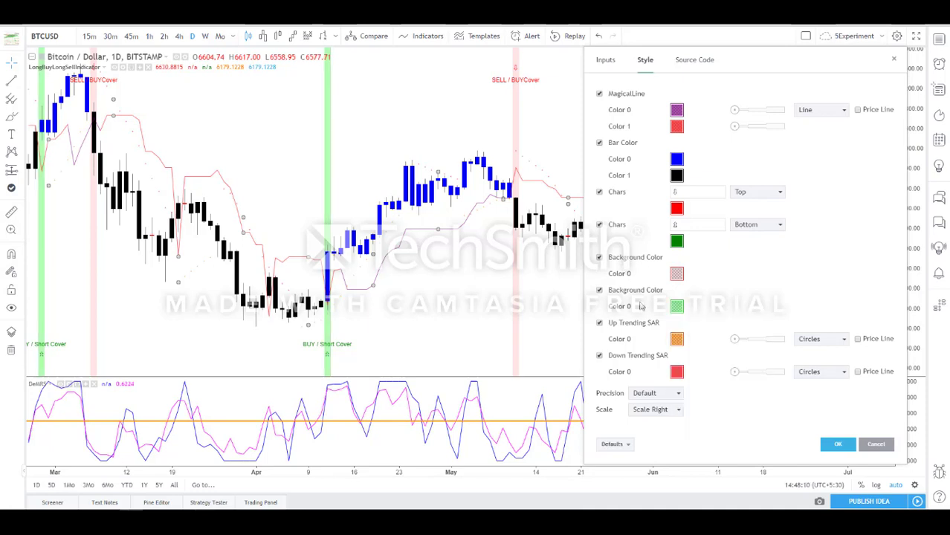
pyautogui.click(678, 308)
pyautogui.click(704, 329)
pyautogui.click(732, 279)
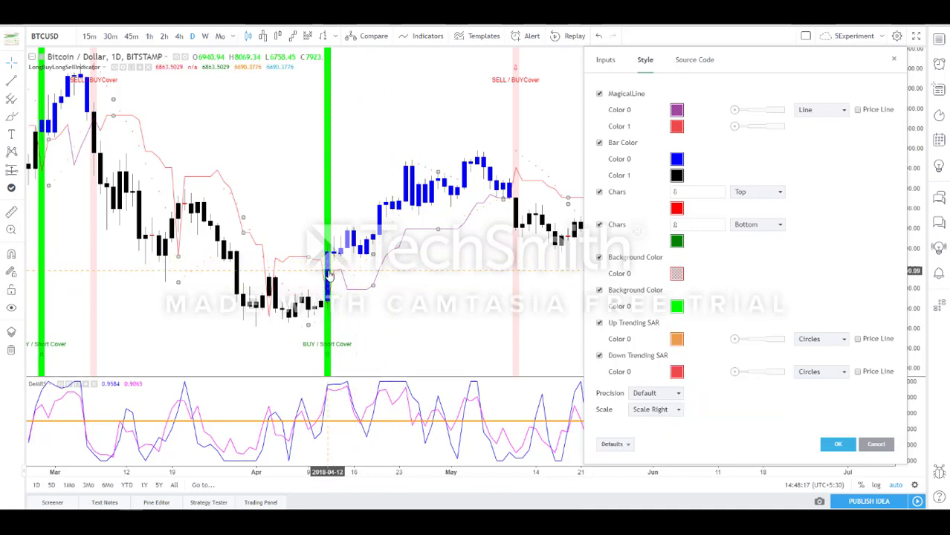
pyautogui.click(678, 274)
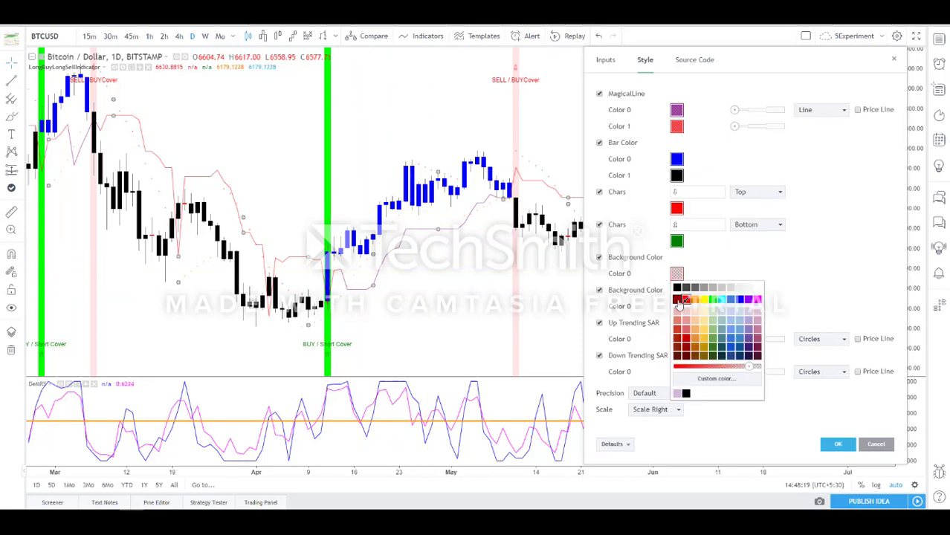
pyautogui.click(676, 347)
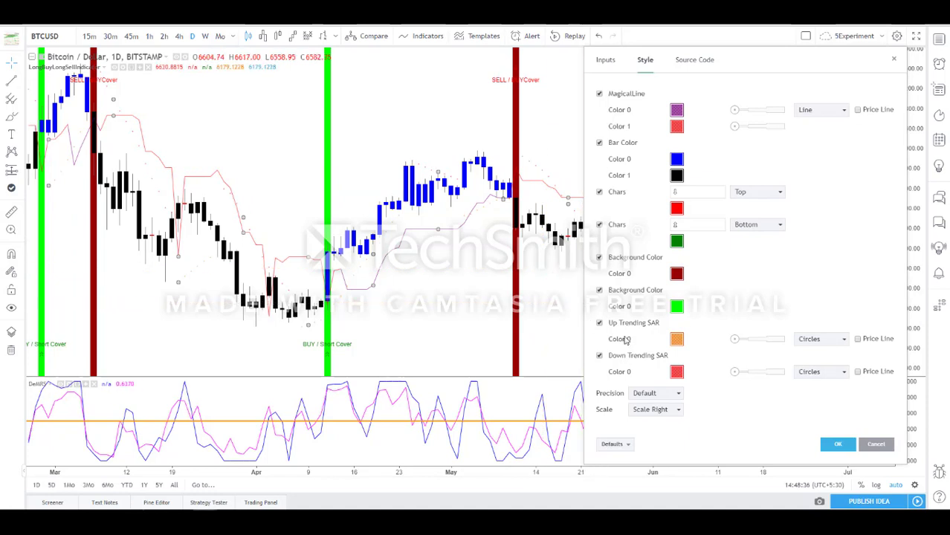
# Toggle the Up Trending and Down Trending SAR dot series on and off
pyautogui.click(600, 324)
pyautogui.click(600, 325)
pyautogui.click(601, 324)
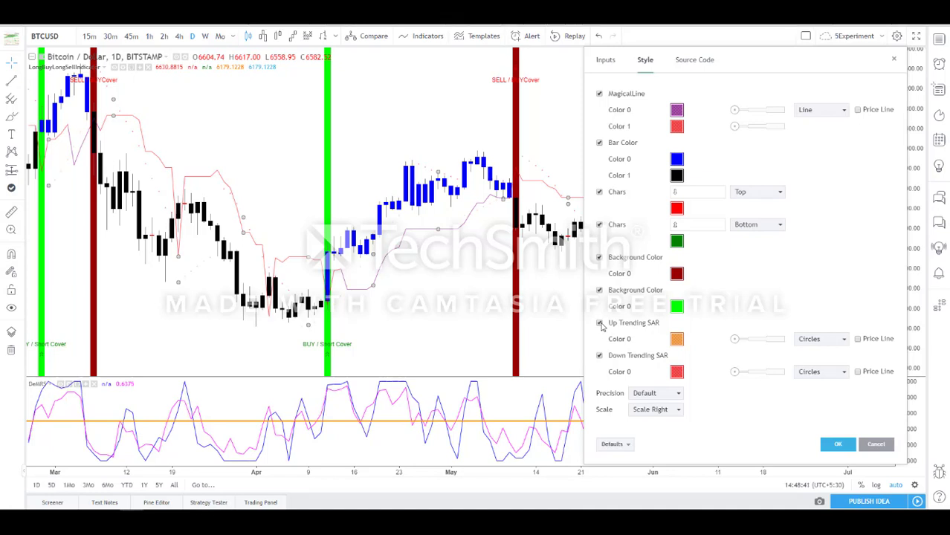
pyautogui.click(600, 357)
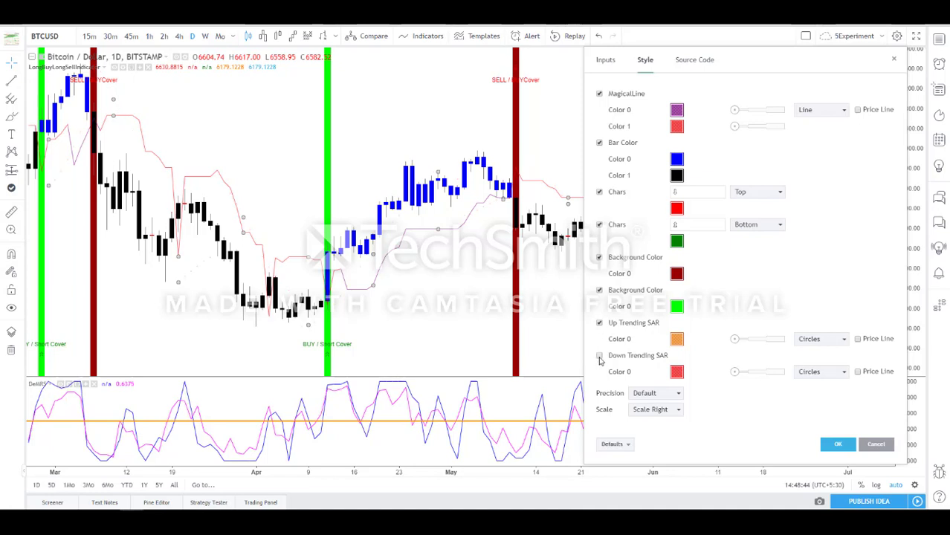
pyautogui.click(600, 324)
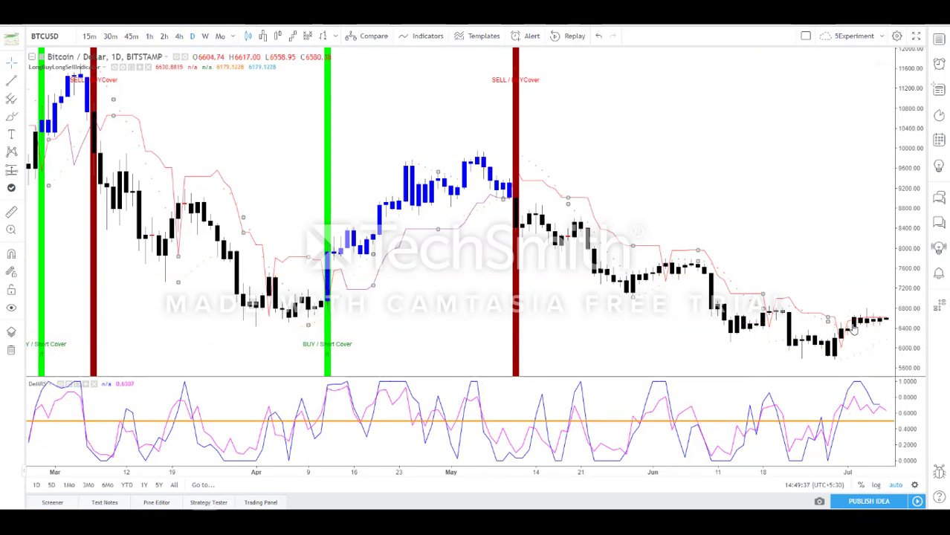
# Pan the daily chart to centre the 11 April BUY band and 10 May SELL band
pyautogui.hscroll(5, 853, 327)
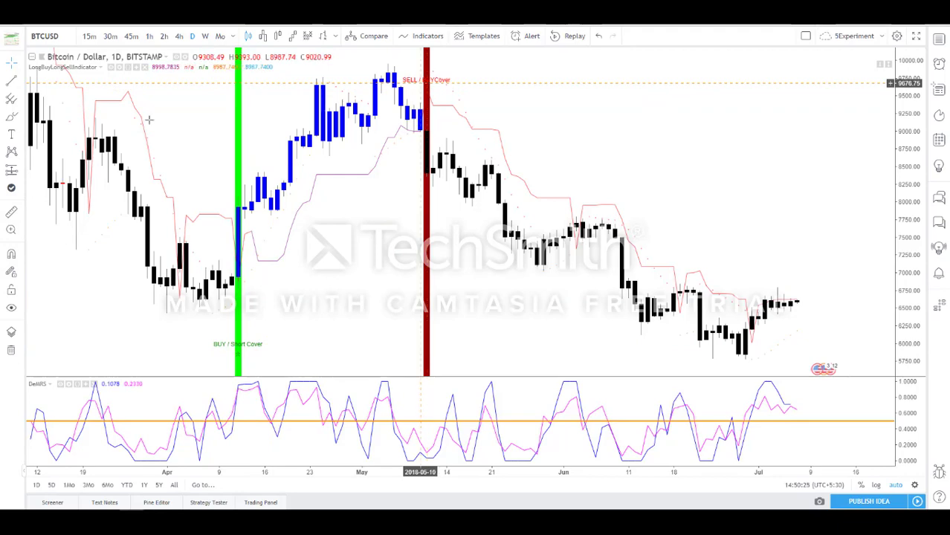
# Change the BTCUSD chart to the 1-minute timeframe, showing 7 July 2018 intraday signals
pyautogui.press('1')
pyautogui.press('Return')
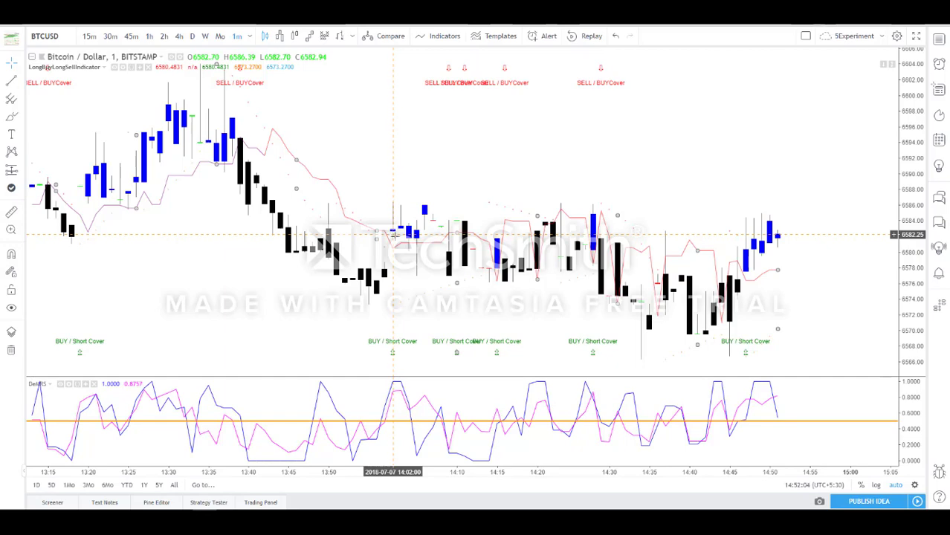
# From the Alerts panel, start a new BTCUSD alert and expand its condition source choices
pyautogui.click(940, 64)
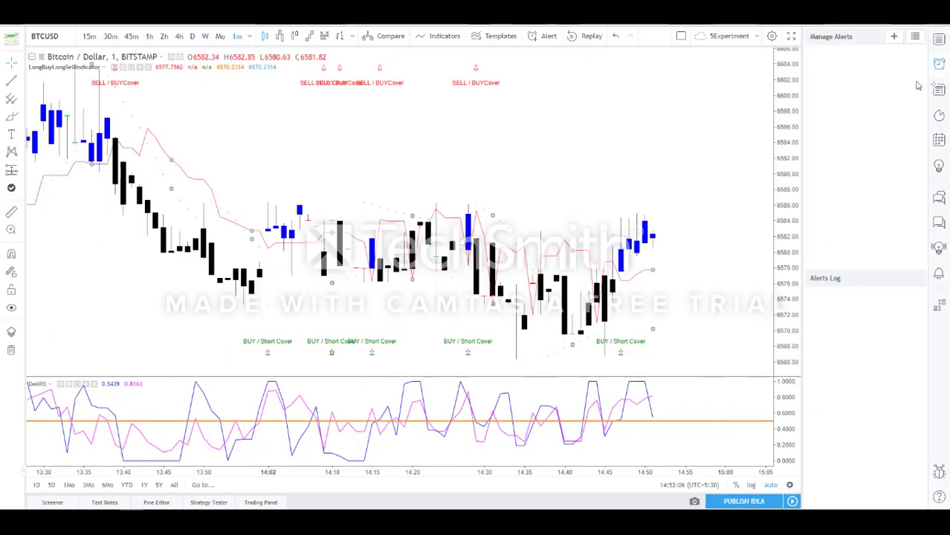
pyautogui.click(894, 37)
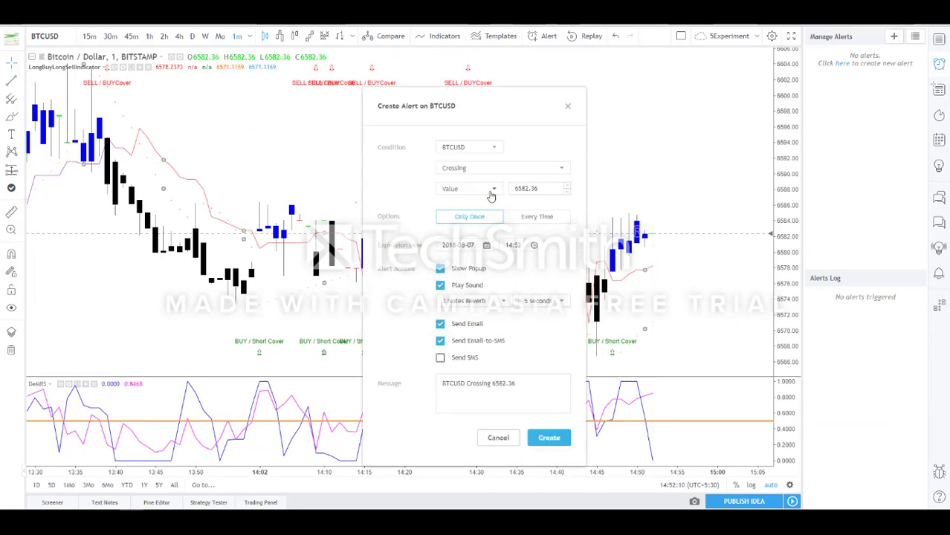
pyautogui.click(473, 149)
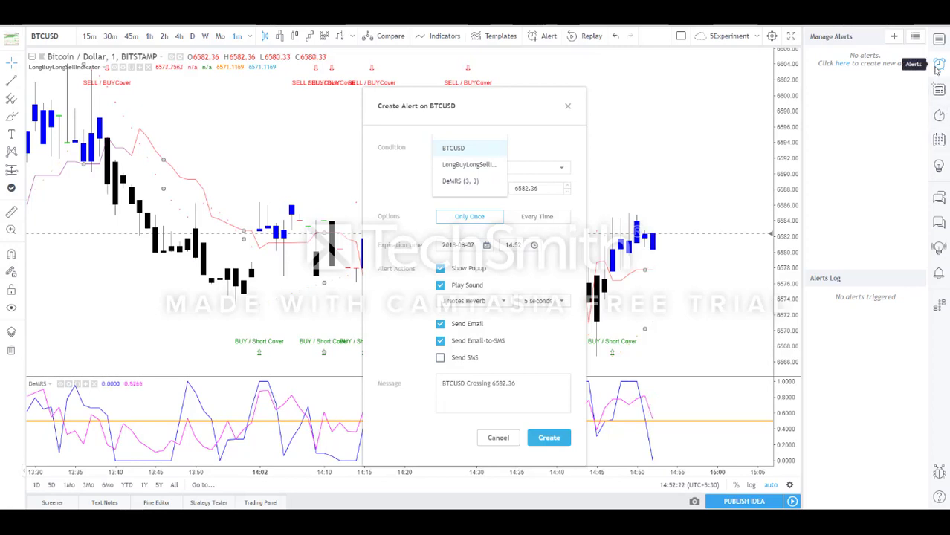
# Base the alert on LongBuyLongSellIndicator MagicalLine with condition SELL / BUYCover, triggering Only Once
pyautogui.click(456, 166)
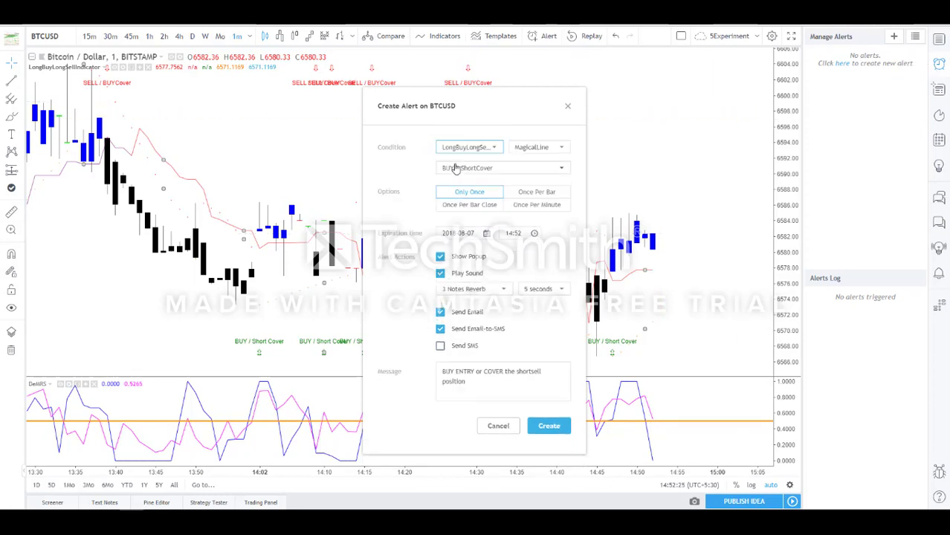
pyautogui.click(543, 152)
pyautogui.click(543, 156)
pyautogui.click(491, 171)
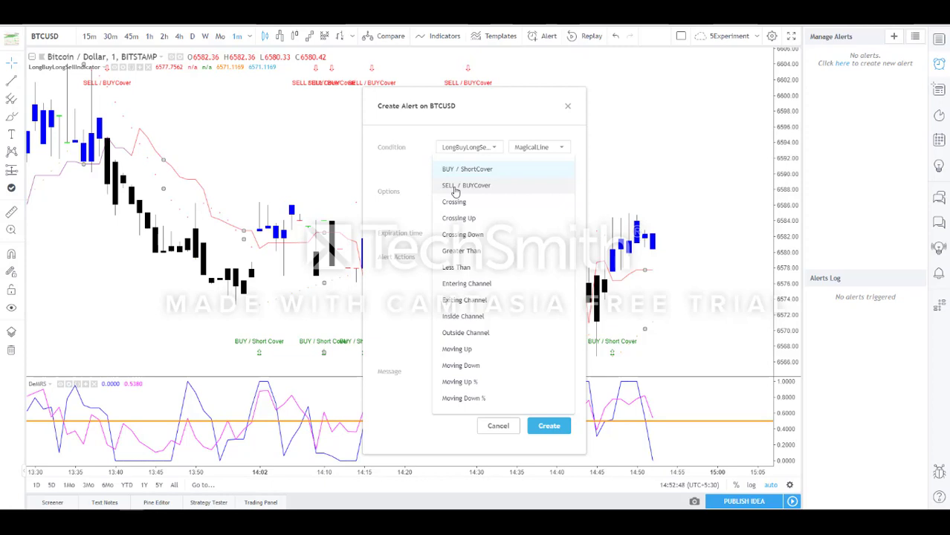
pyautogui.click(454, 172)
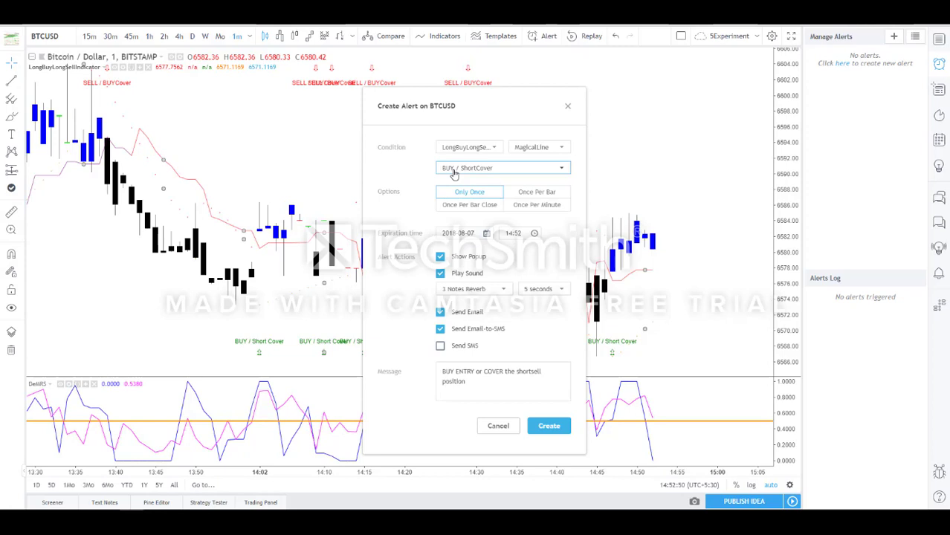
pyautogui.click(454, 171)
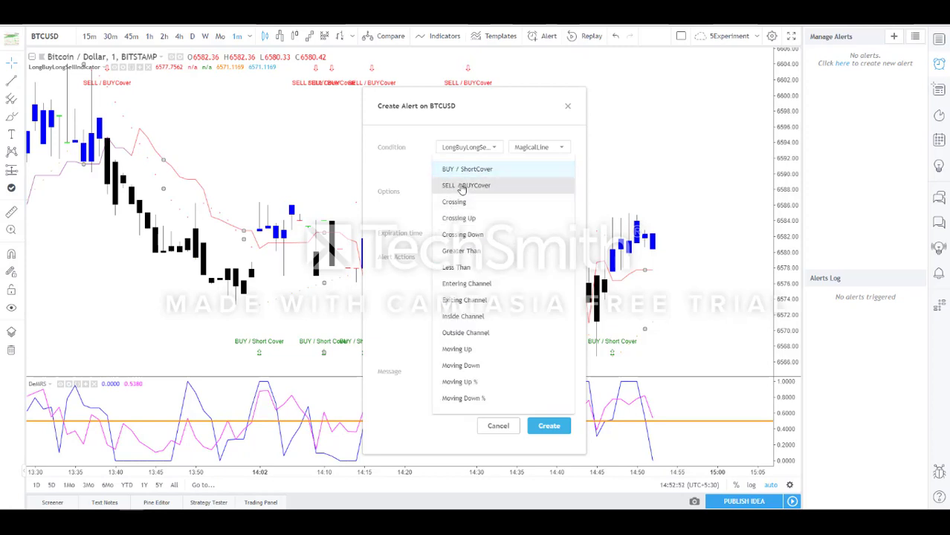
pyautogui.click(459, 186)
pyautogui.click(461, 191)
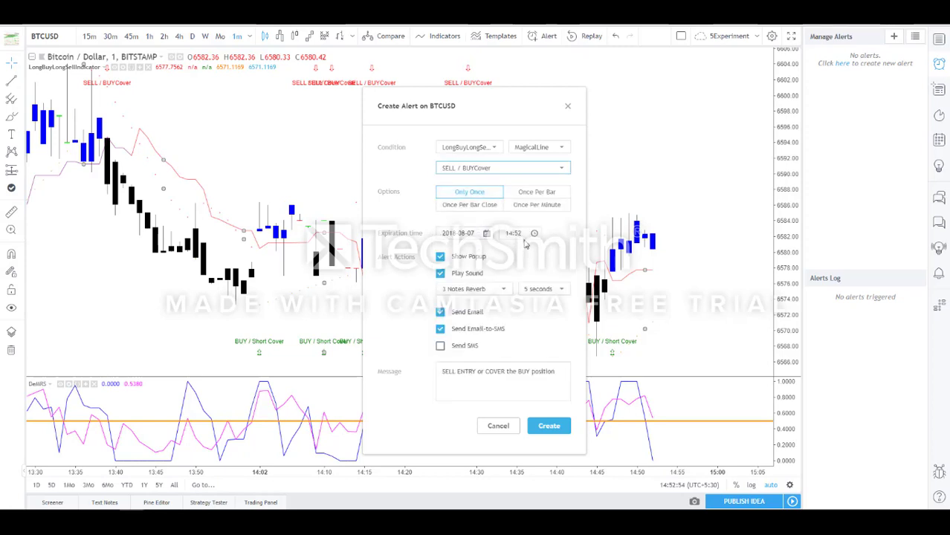
pyautogui.click(467, 194)
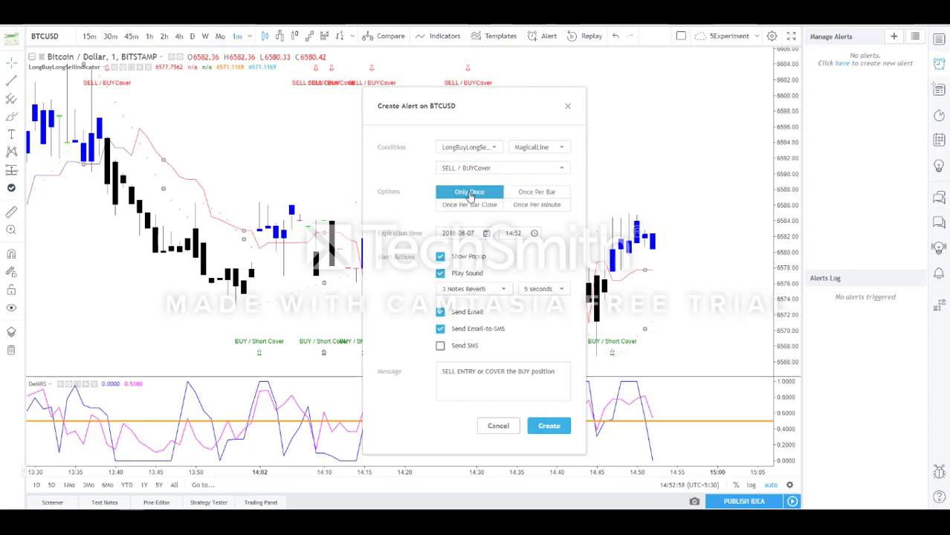
# Set the alert's expiration time to 09:50 and create the alert
pyautogui.click(523, 236)
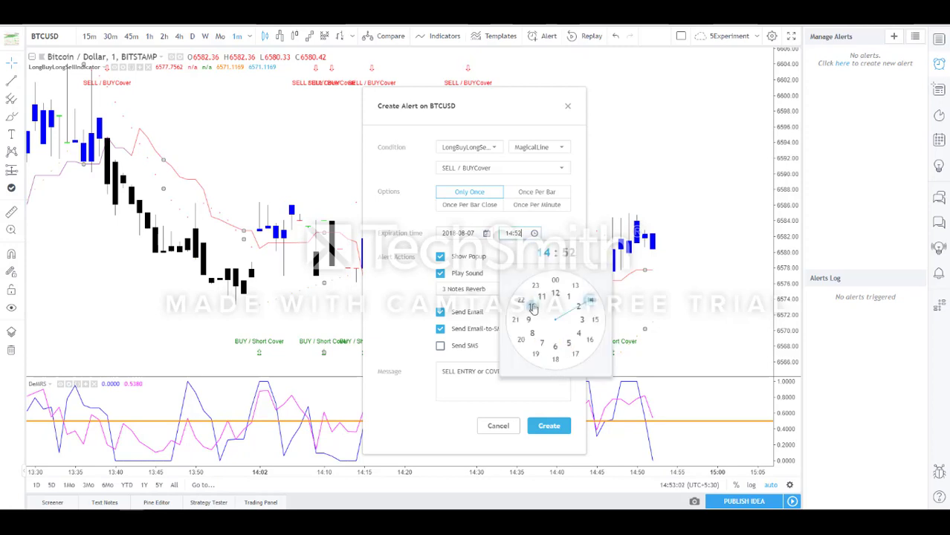
pyautogui.click(536, 285)
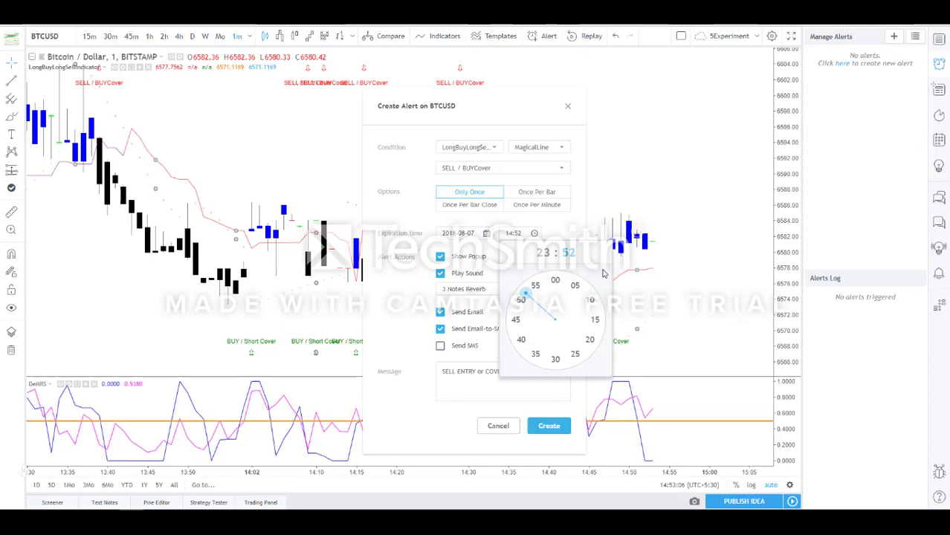
pyautogui.click(555, 220)
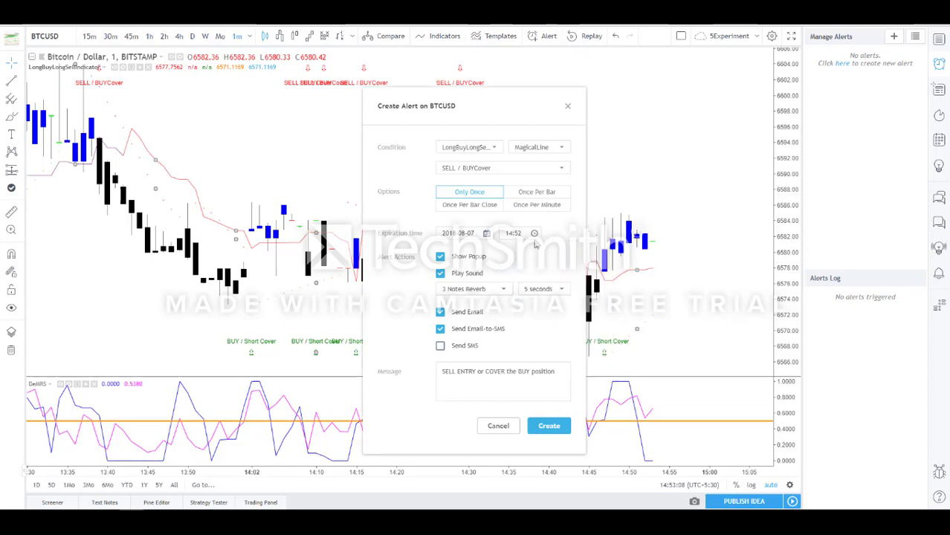
pyautogui.click(527, 237)
pyautogui.click(516, 321)
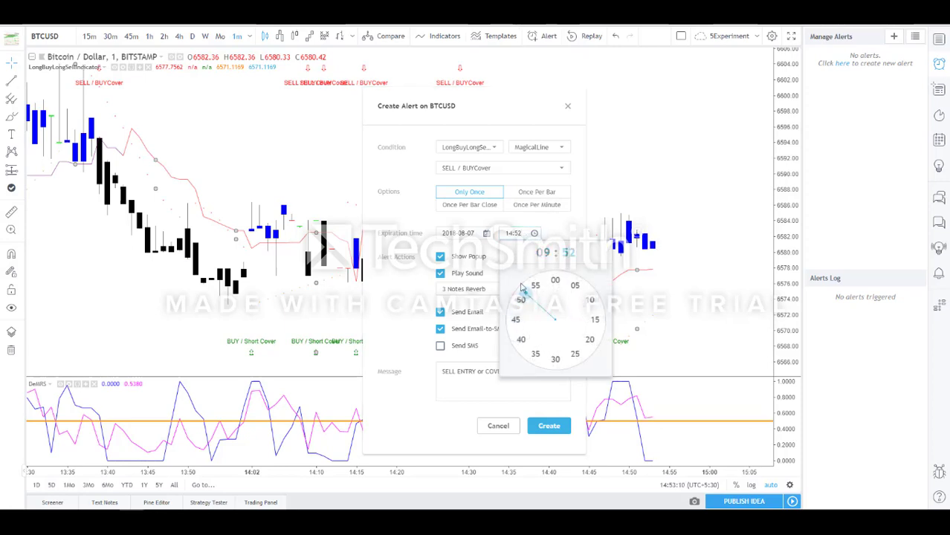
pyautogui.click(521, 300)
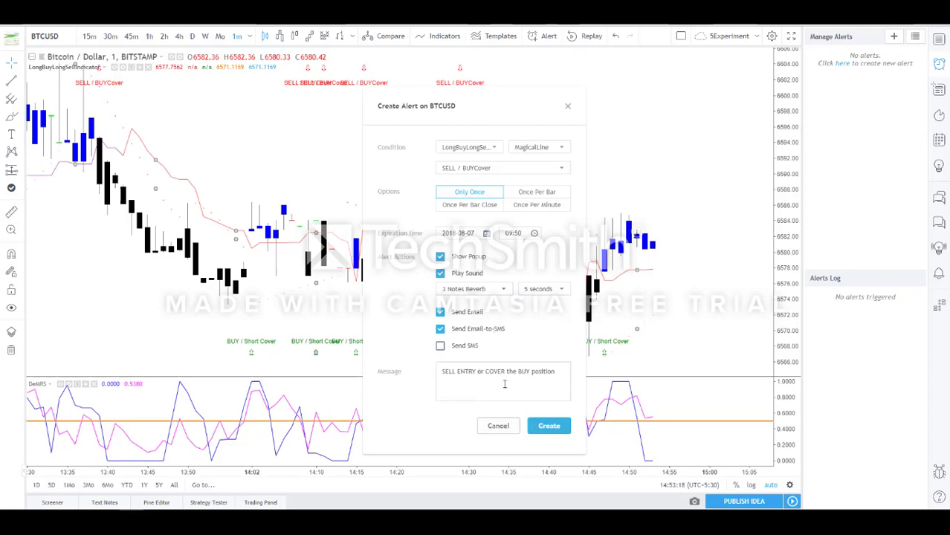
pyautogui.click(546, 429)
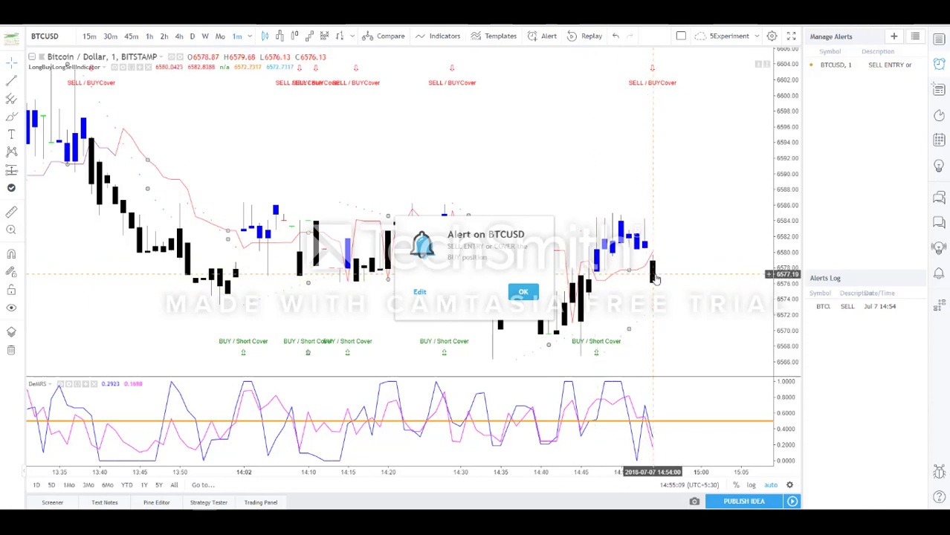
# Dismiss the 'Alert on BTCUSD' SELL notification with OK
pyautogui.click(520, 298)
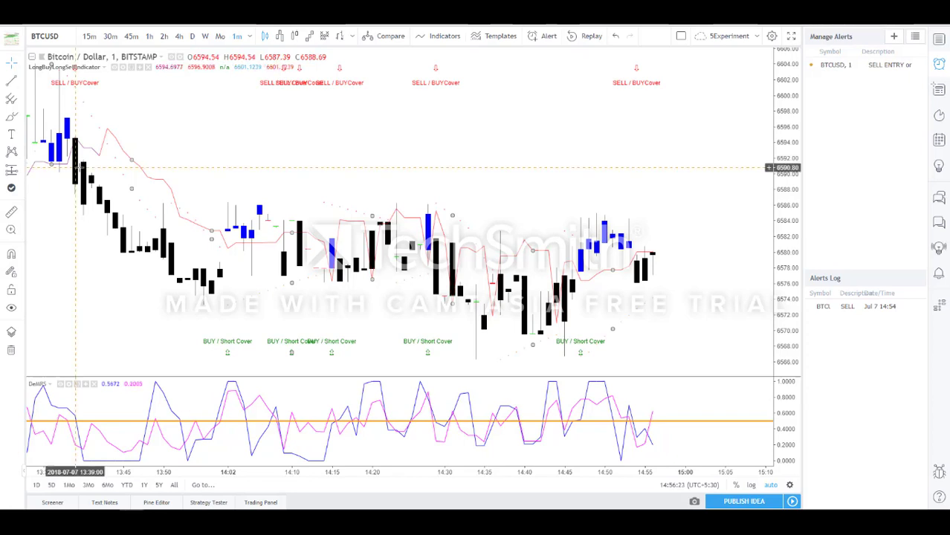
# Review the signals on monthly, weekly and daily charts back to April, then 4-hour
pyautogui.click(220, 36)
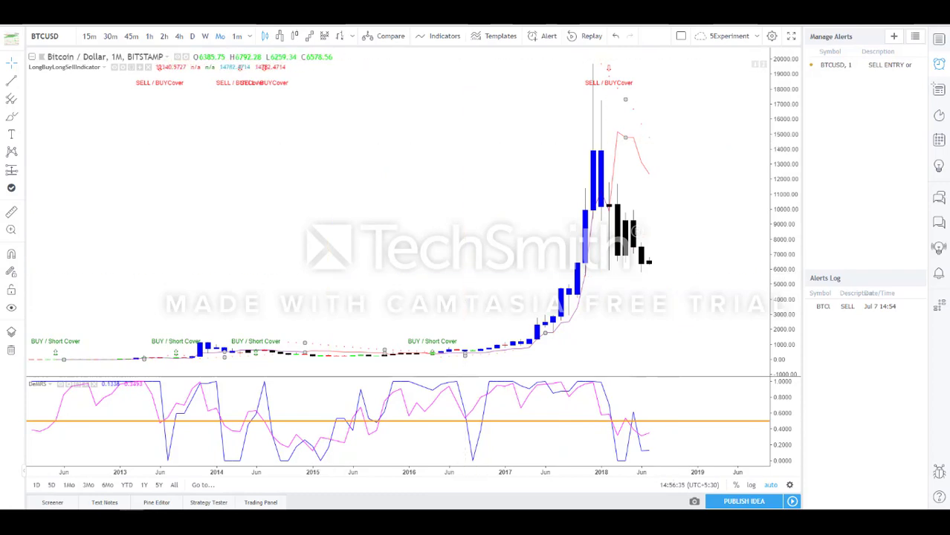
pyautogui.click(206, 35)
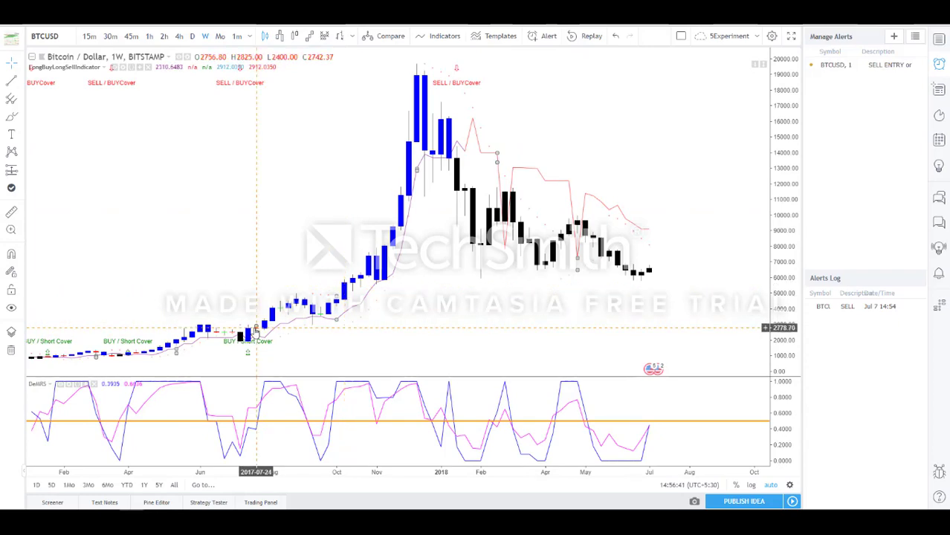
pyautogui.click(193, 36)
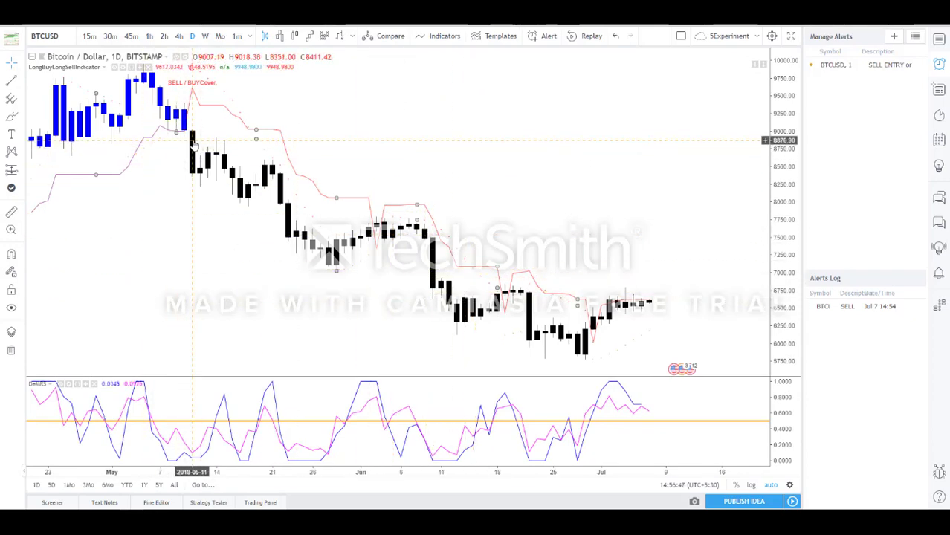
pyautogui.moveTo(140, 206); pyautogui.dragTo(297, 227)
pyautogui.scroll(-2, 293, 228)
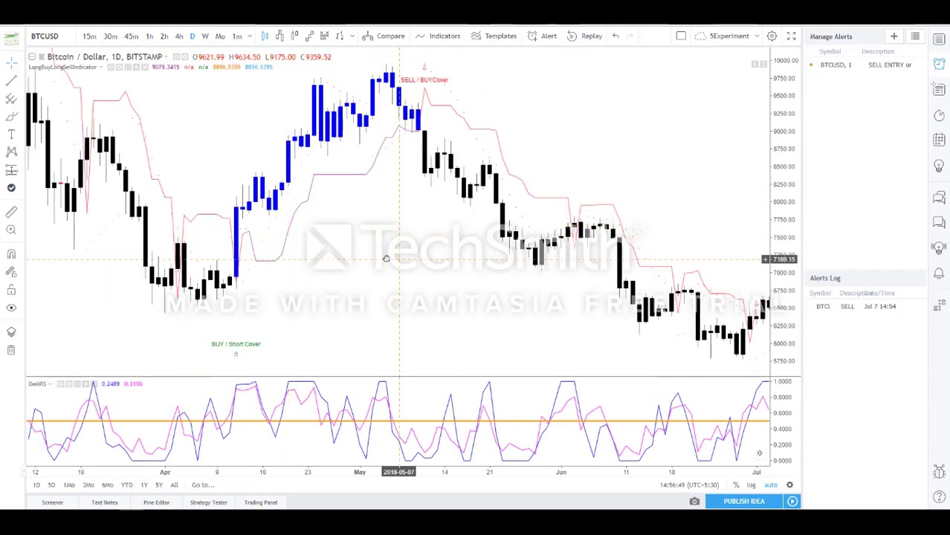
pyautogui.moveTo(384, 256); pyautogui.dragTo(290, 251)
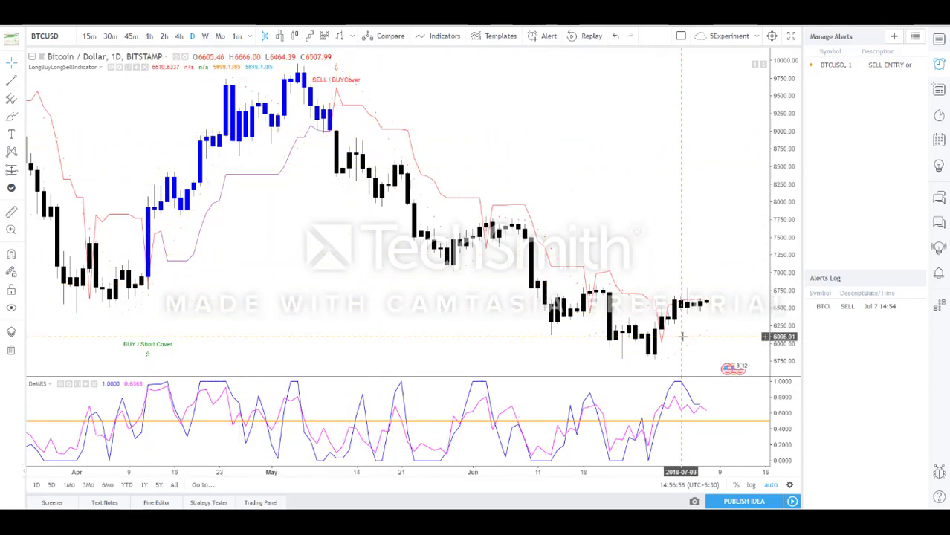
pyautogui.click(179, 37)
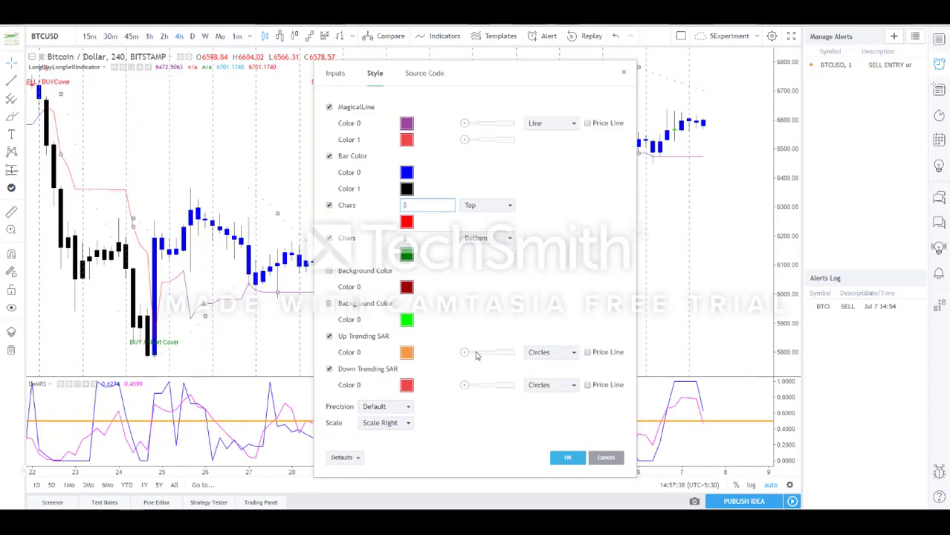
# Raise the Up and Down Trending SAR opacity so the dots show, then close the settings
pyautogui.click(476, 356)
pyautogui.click(480, 386)
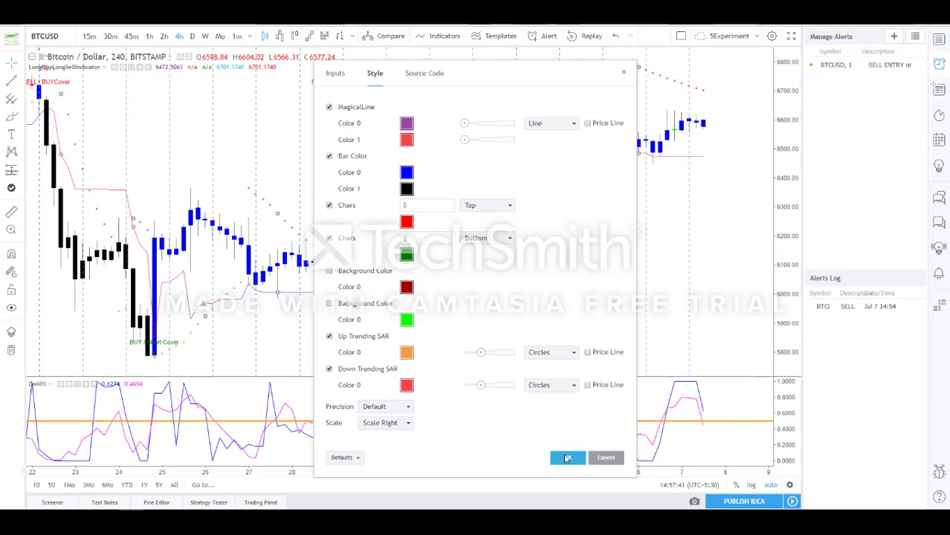
pyautogui.click(566, 457)
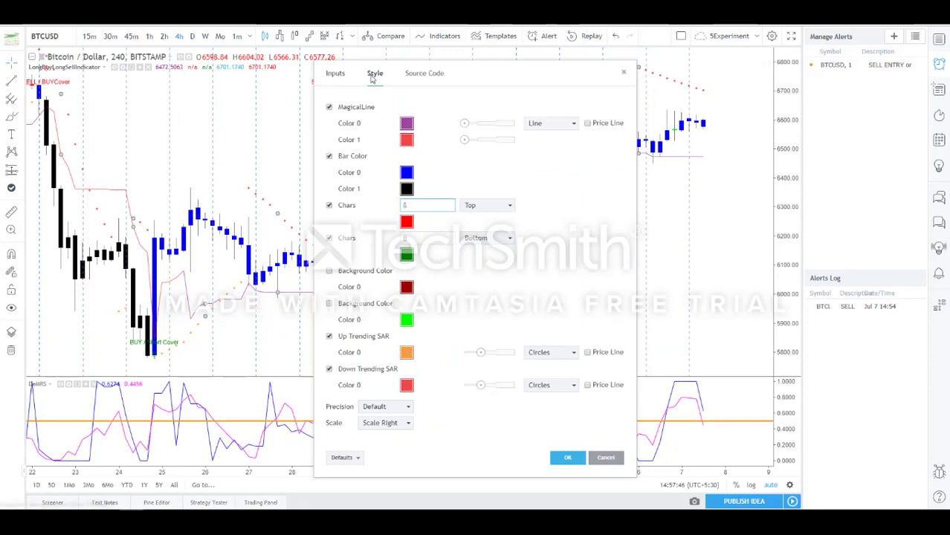
pyautogui.click(623, 72)
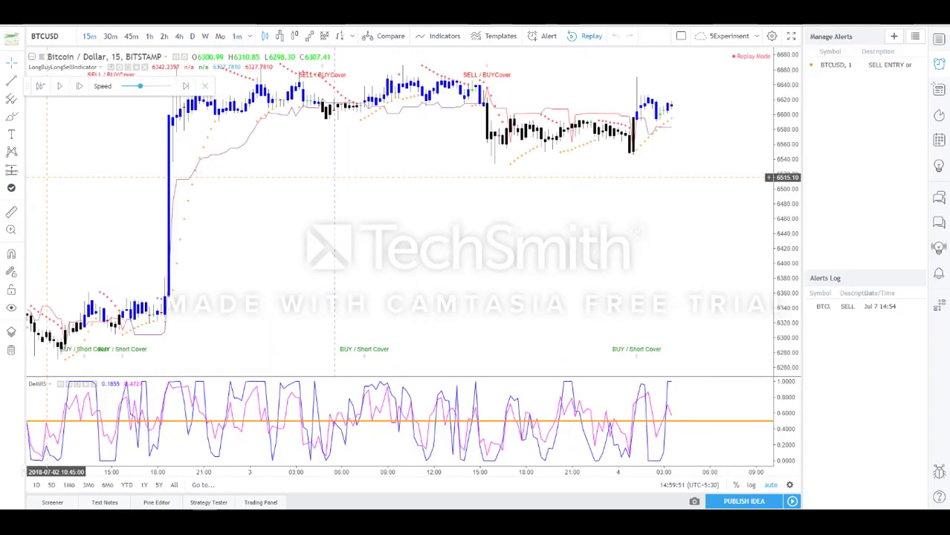
# Start playing the bar replay on the 15-minute BTCUSD chart
pyautogui.click(60, 87)
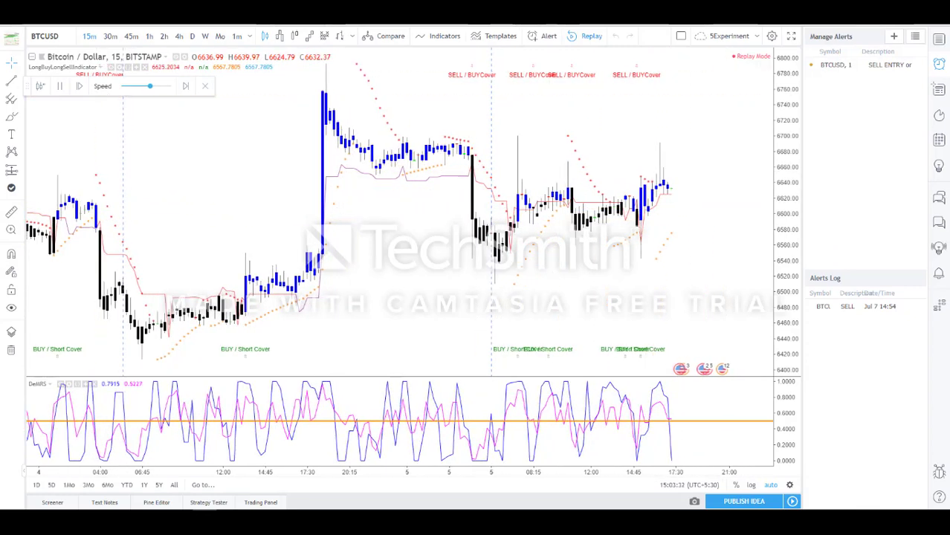
# Drag the replay speed slider right for faster playback
pyautogui.moveTo(150, 86); pyautogui.dragTo(170, 86)
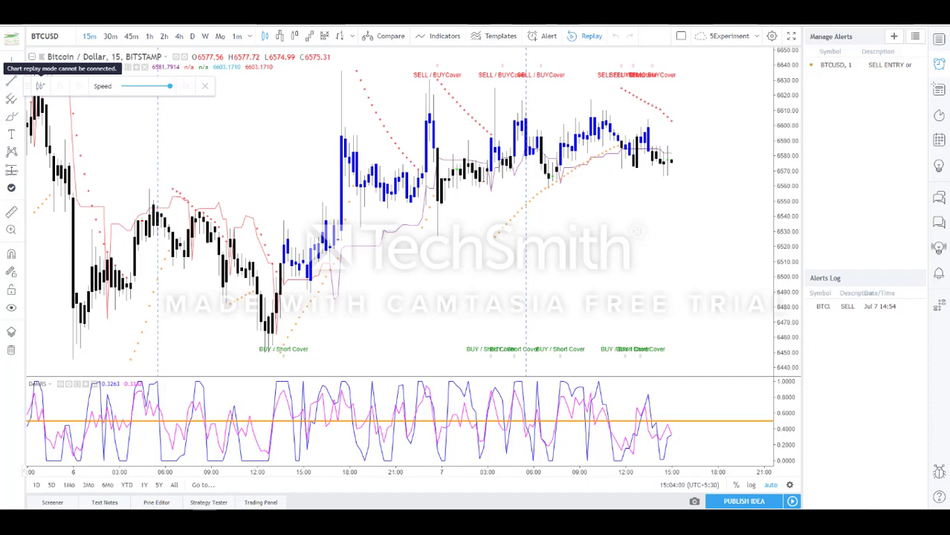
# Switch to 1-minute candles, zoom in and pan to the latest 7 July signals
pyautogui.click(238, 37)
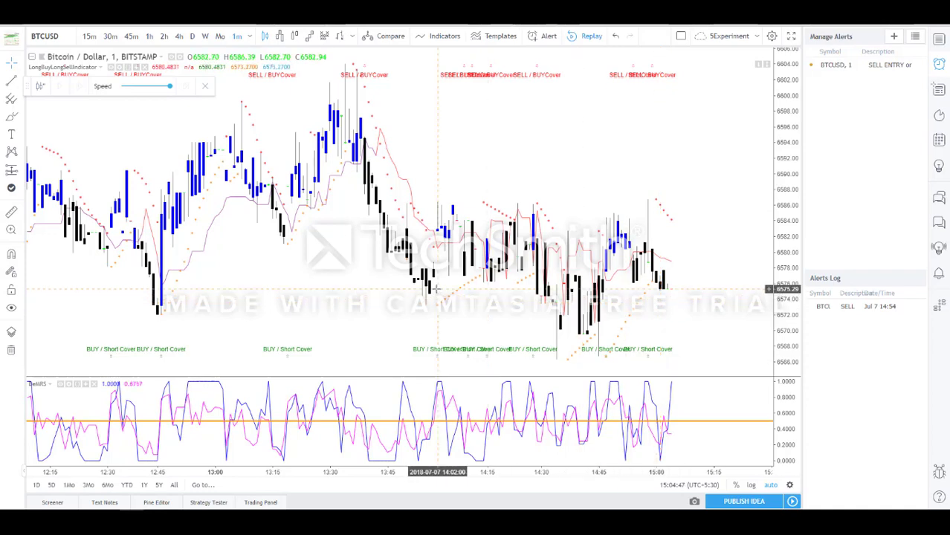
pyautogui.scroll(5, 439, 293)
pyautogui.scroll(1, 439, 292)
pyautogui.moveTo(408, 283); pyautogui.dragTo(570, 302)
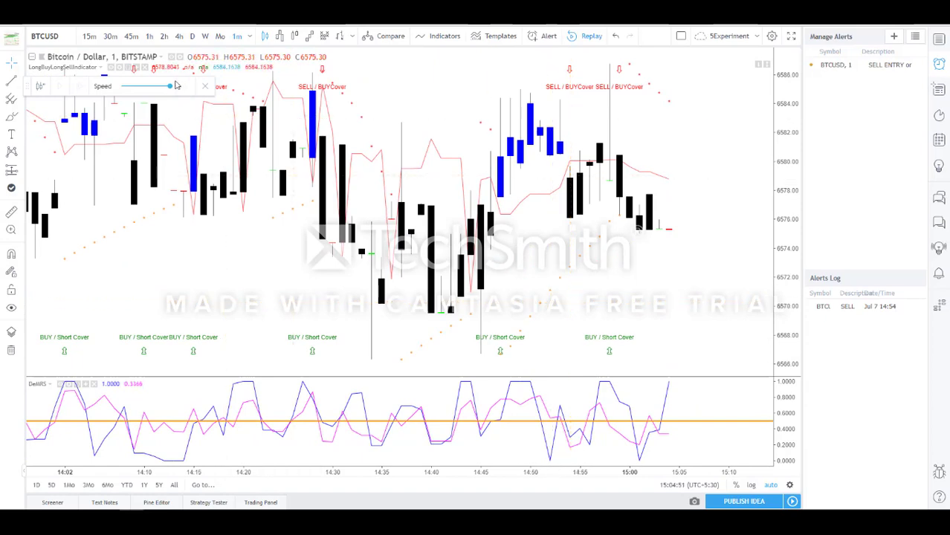
# Switch back to 15-minute candles and close the replay toolbar
pyautogui.click(88, 36)
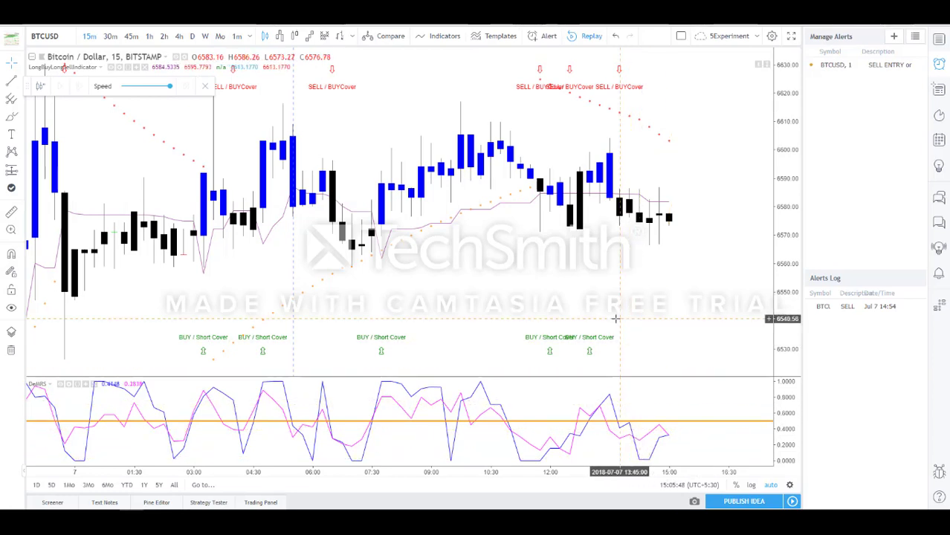
pyautogui.click(203, 89)
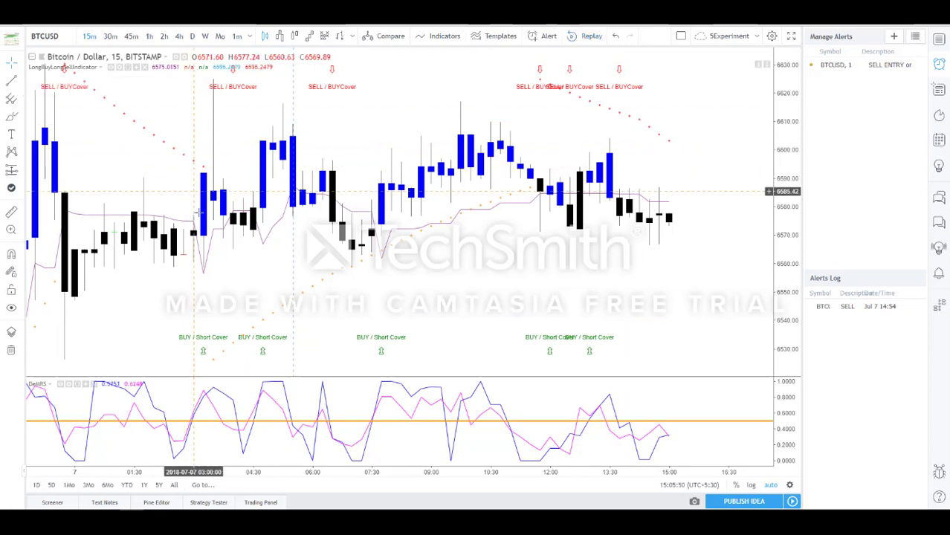